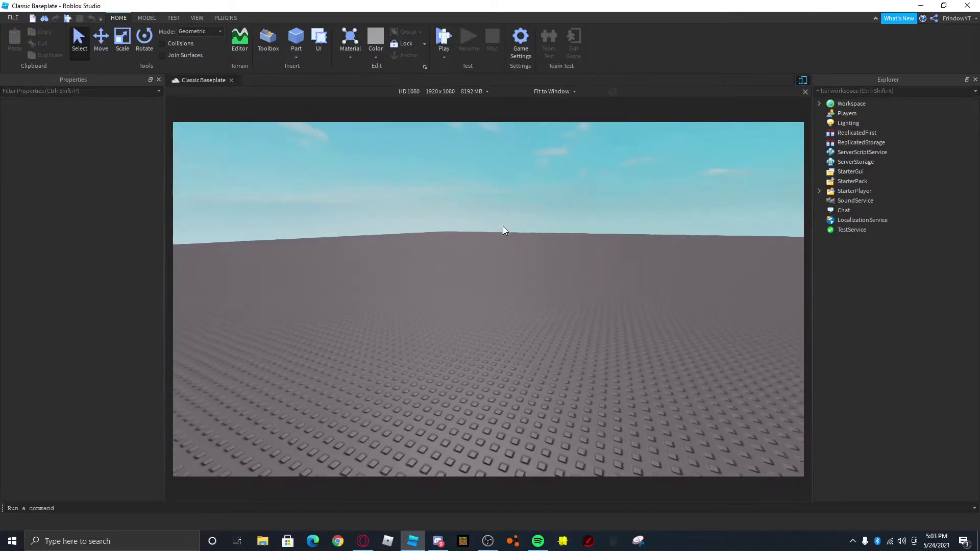
{"action": "right_click_drag", "start_coordinate": [552, 280], "coordinate": [534, 285]}
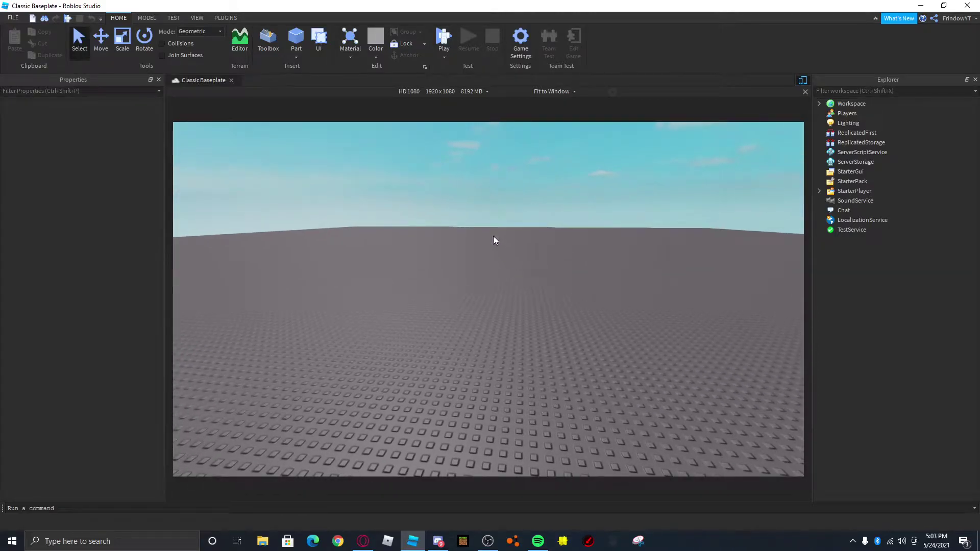
{"action": "right_click_drag", "start_coordinate": [503, 248], "coordinate": [485, 331]}
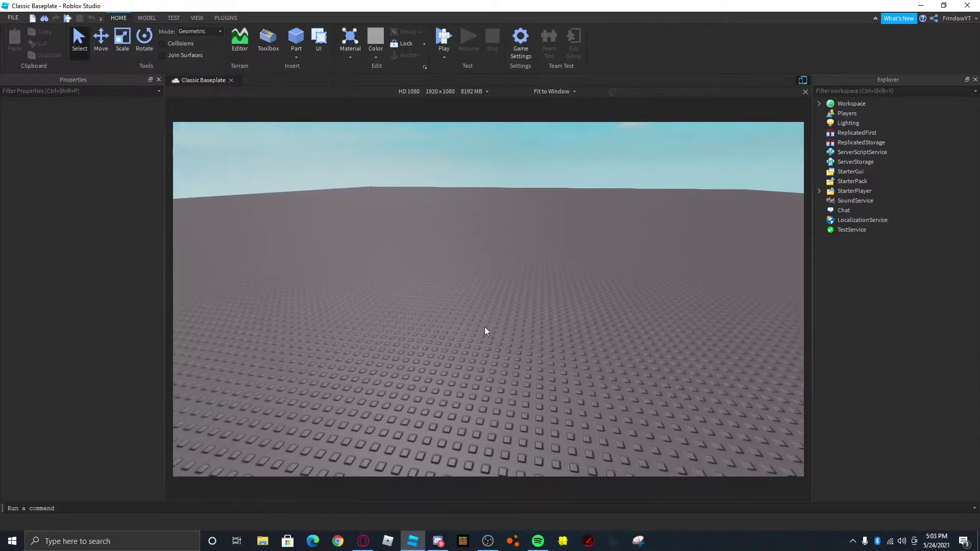
{"action": "right_click_drag", "start_coordinate": [455, 267], "coordinate": [458, 266]}
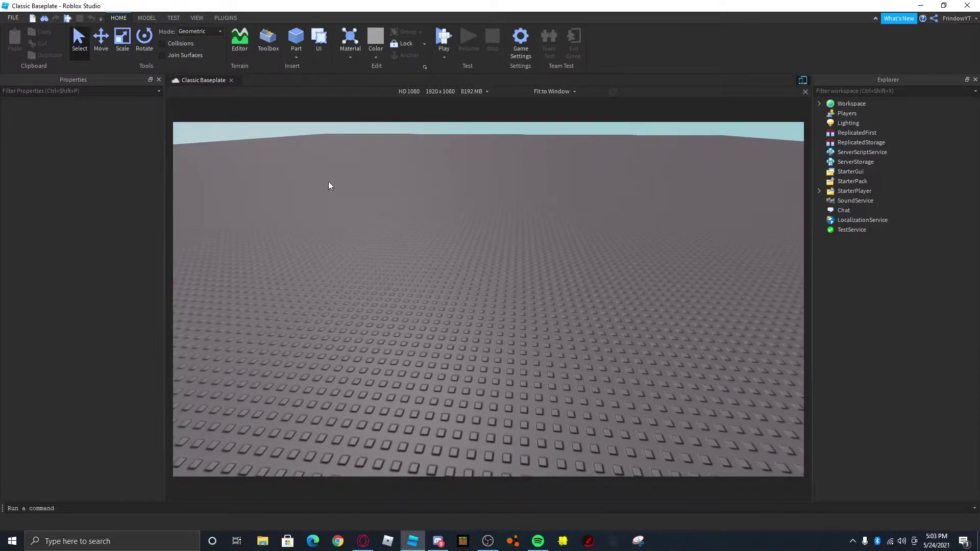
{"action": "right_click_drag", "start_coordinate": [462, 199], "coordinate": [461, 200]}
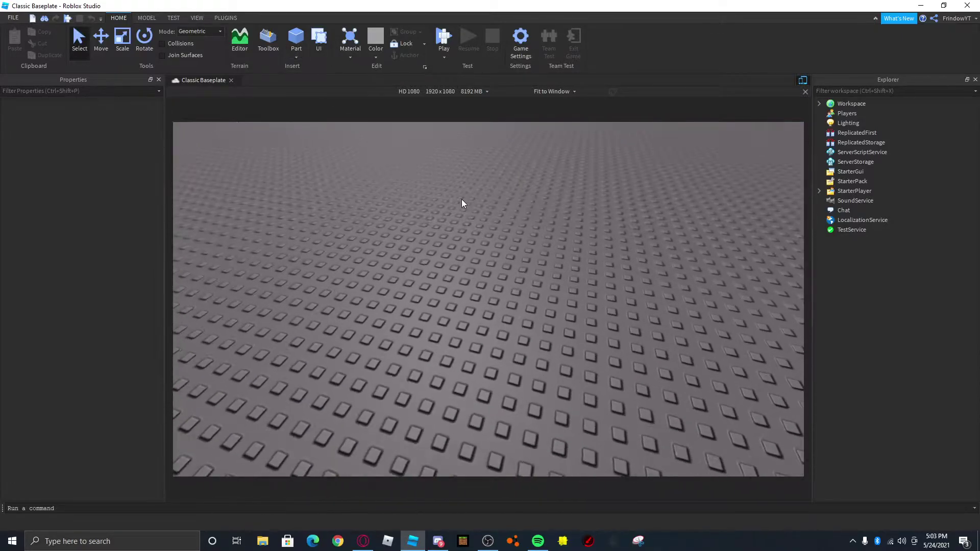
Show the Toolbox, search its models for "sword", and hide the Properties display to make room for the results.
{"action": "left_click", "coordinate": [197, 18]}
{"action": "left_click", "coordinate": [89, 44]}
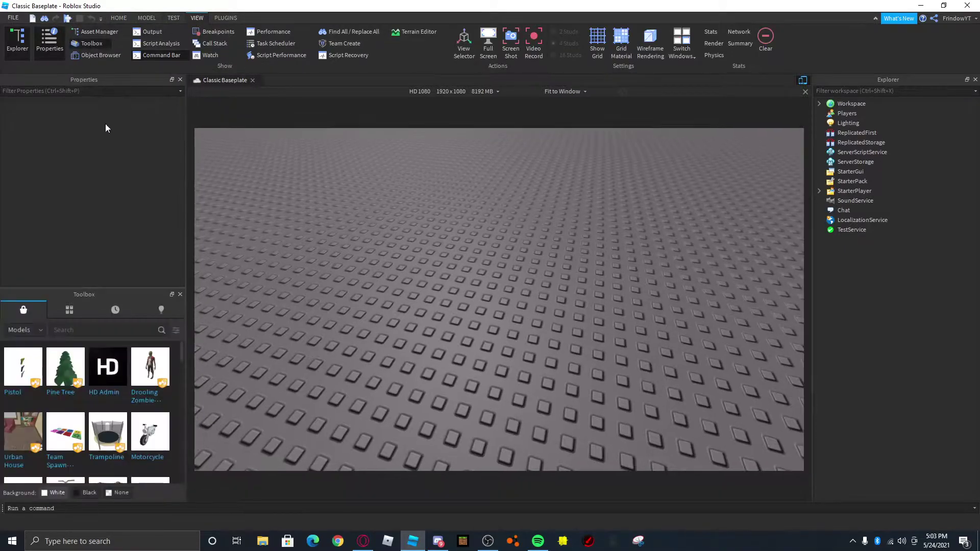
{"action": "type", "text": "swor"}
{"action": "key", "text": "Return"}
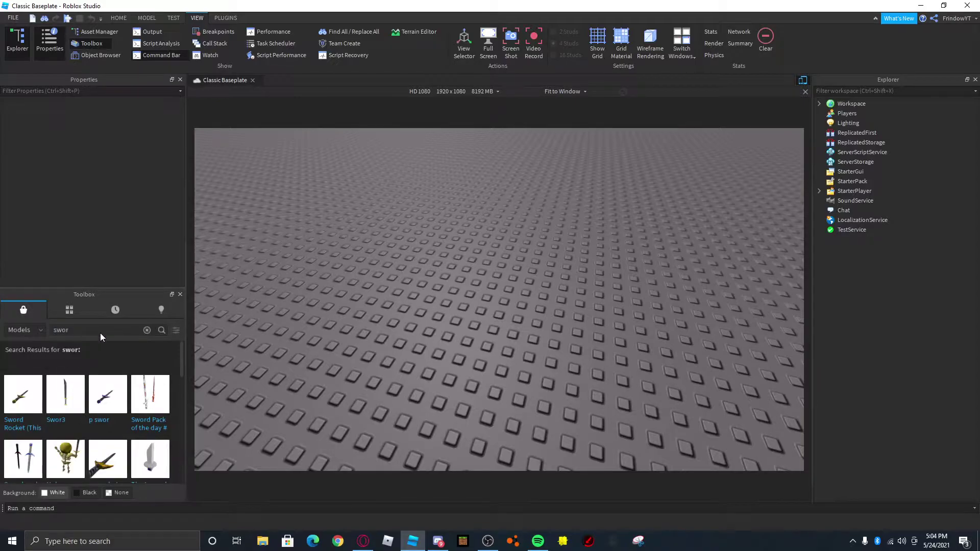
{"action": "type", "text": "d"}
{"action": "key", "text": "Return"}
{"action": "left_click", "coordinate": [180, 80]}
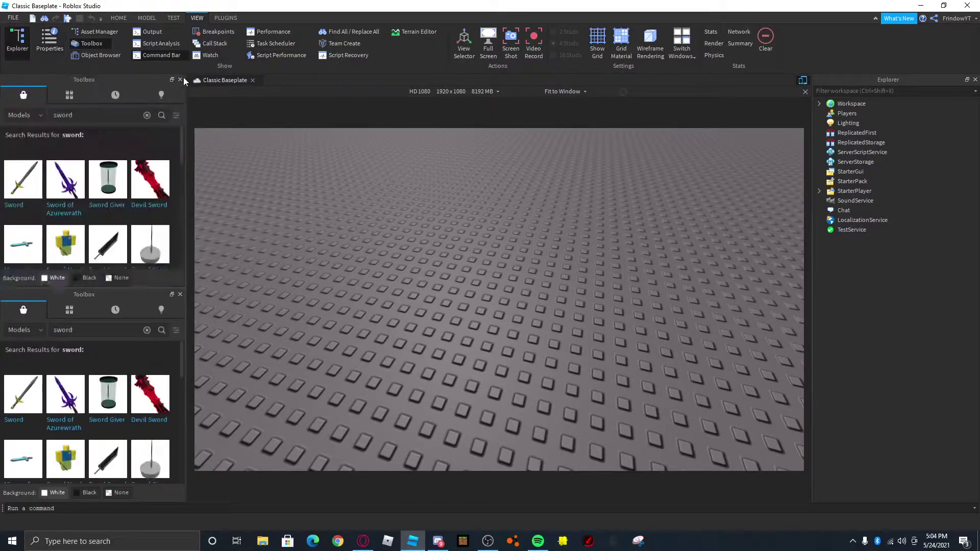
Insert the first Sword model into the workspace instead of the starter pack, then hide the Toolbox and show Properties again.
{"action": "left_click_drag", "start_coordinate": [24, 194], "coordinate": [511, 289]}
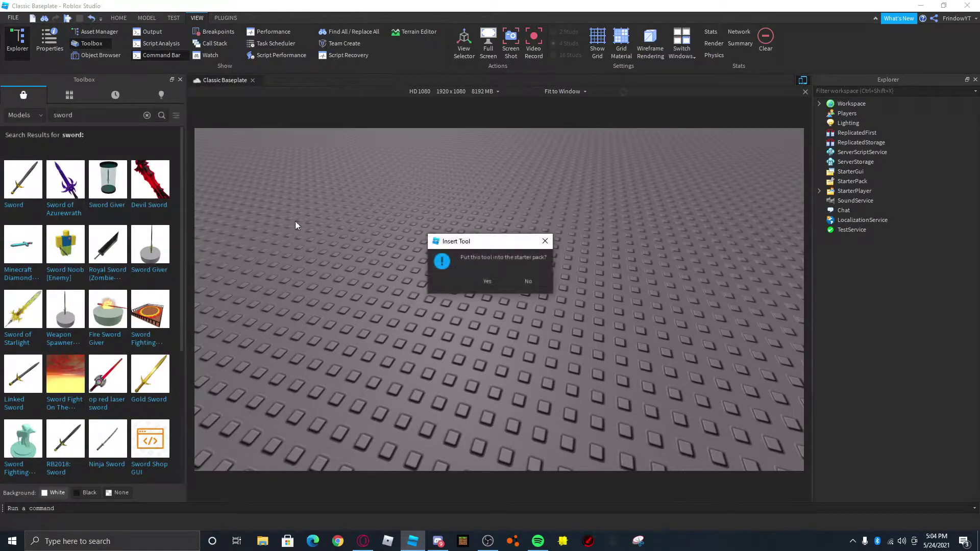
{"action": "left_click", "coordinate": [528, 284]}
{"action": "left_click", "coordinate": [180, 79]}
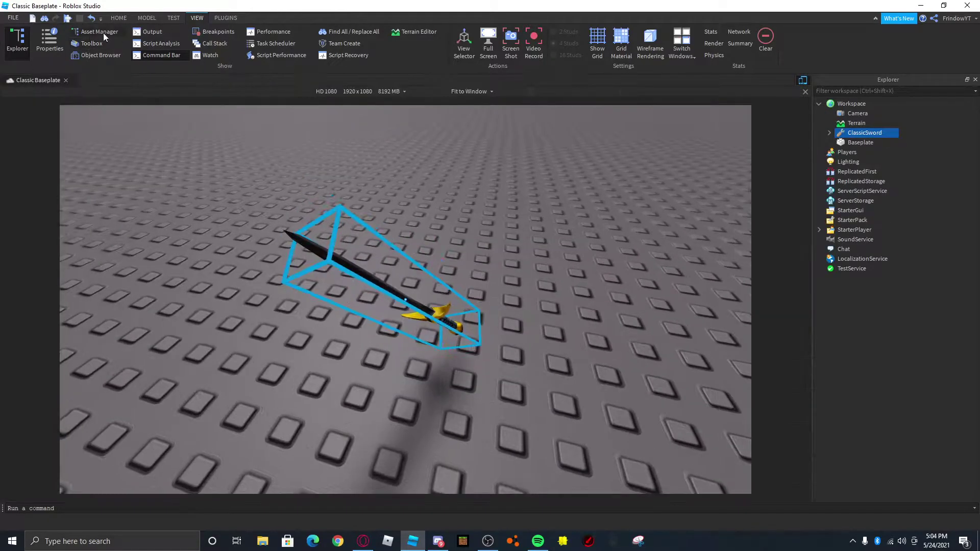
{"action": "left_click", "coordinate": [49, 40]}
{"action": "right_click_drag", "start_coordinate": [515, 250], "coordinate": [527, 277]}
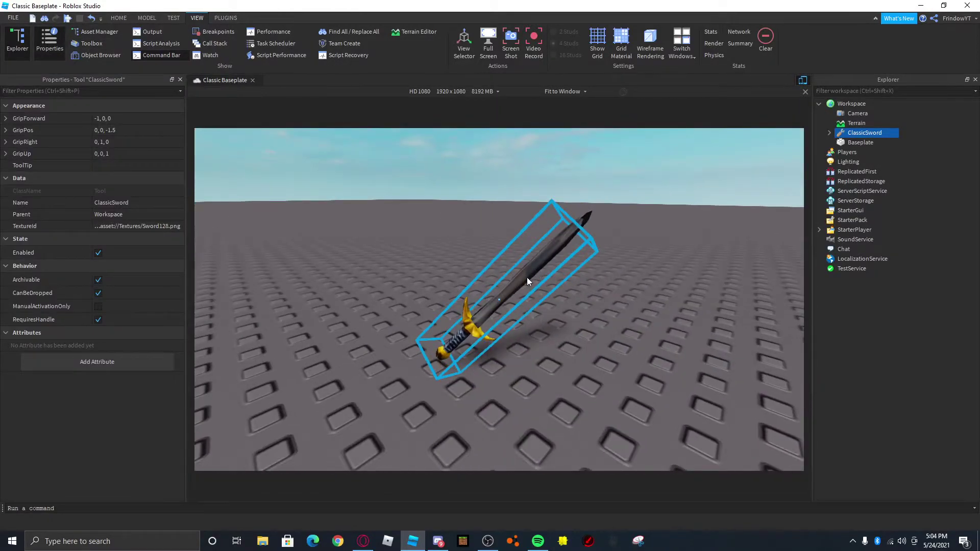
Rotate the sword so that it stands upright with the blade pointing up.
{"action": "left_click", "coordinate": [146, 17]}
{"action": "left_click", "coordinate": [79, 40]}
{"action": "left_click_drag", "start_coordinate": [564, 327], "coordinate": [531, 249]}
{"action": "right_click_drag", "start_coordinate": [530, 249], "coordinate": [531, 249]}
{"action": "left_click", "coordinate": [602, 240]}
{"action": "right_click_drag", "start_coordinate": [602, 240], "coordinate": [602, 240]}
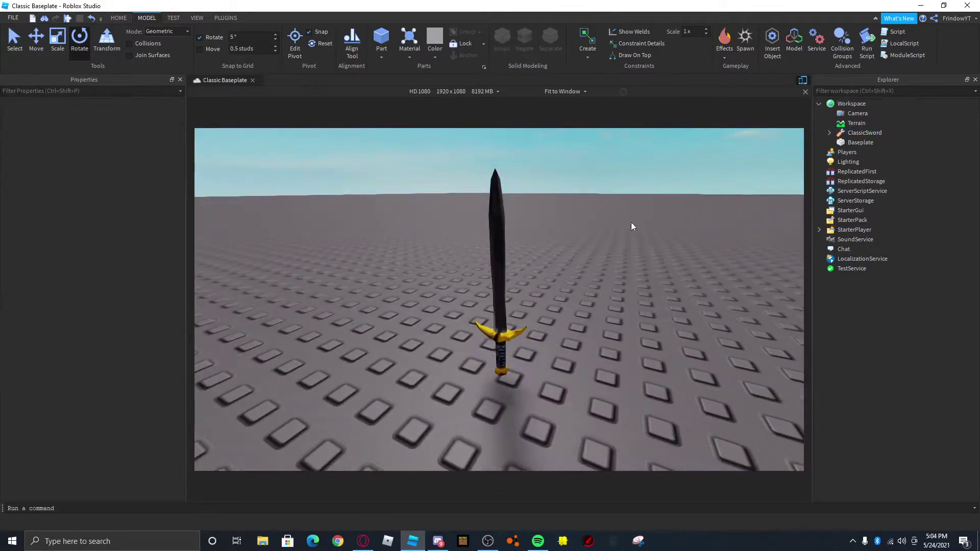
Move ClassicSword straight up so it floats above the baseplate at a height of about 4.5 studs.
{"action": "left_click", "coordinate": [829, 133]}
{"action": "left_click", "coordinate": [827, 134]}
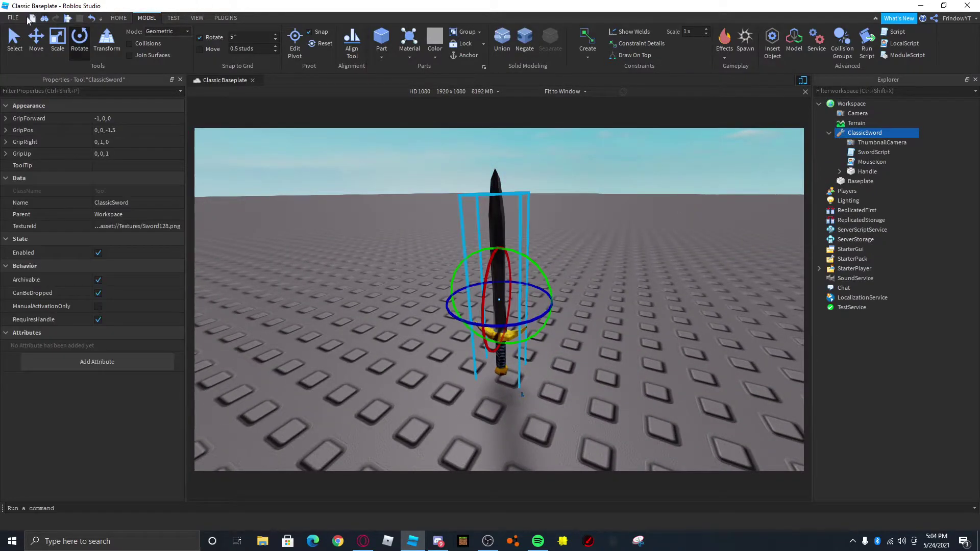
{"action": "left_click", "coordinate": [36, 38]}
{"action": "left_click_drag", "start_coordinate": [499, 269], "coordinate": [512, 189]}
{"action": "scroll", "coordinate": [513, 189], "scroll_direction": "down", "scroll_amount": 2}
{"action": "left_click", "coordinate": [642, 220]}
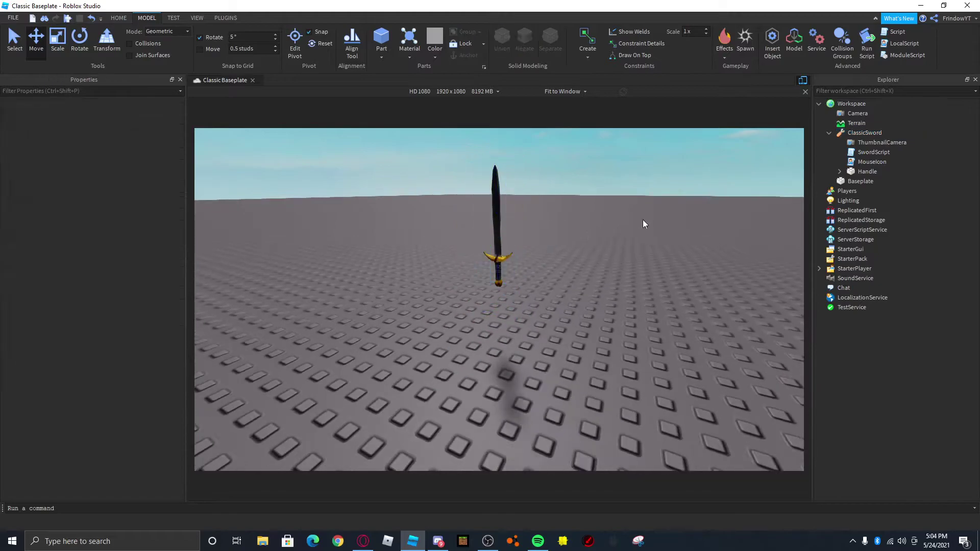
{"action": "right_click_drag", "start_coordinate": [642, 219], "coordinate": [642, 219]}
{"action": "scroll", "coordinate": [642, 220], "scroll_direction": "up", "scroll_amount": 3}
{"action": "left_click", "coordinate": [828, 133]}
{"action": "left_click", "coordinate": [822, 132]}
{"action": "left_click", "coordinate": [827, 133]}
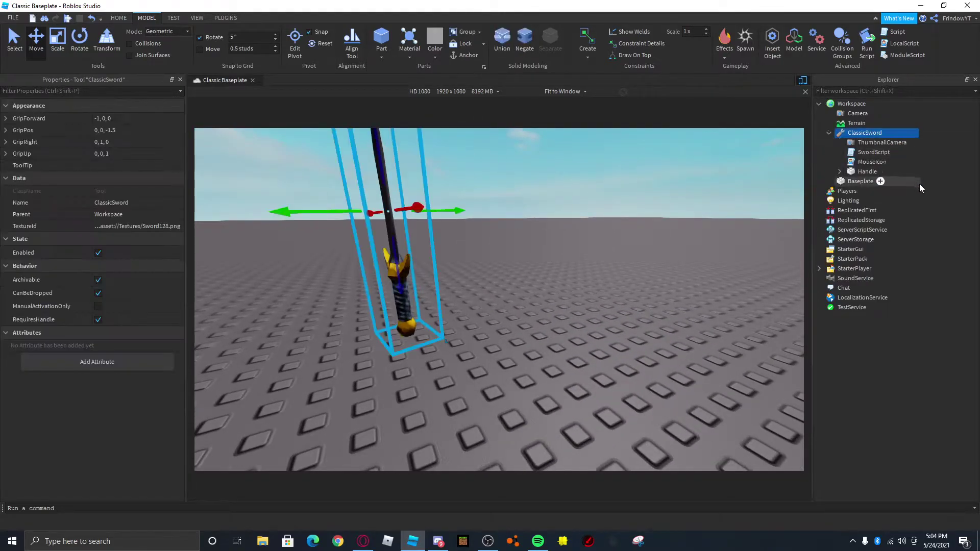
{"action": "left_click", "coordinate": [922, 184]}
{"action": "left_click", "coordinate": [847, 173]}
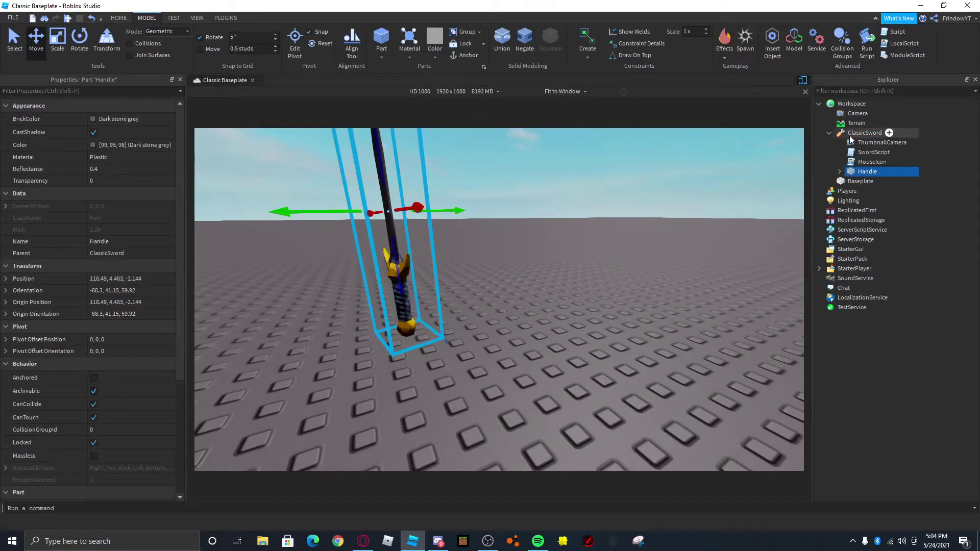
{"action": "left_click", "coordinate": [864, 133]}
{"action": "left_click", "coordinate": [922, 178]}
Insert a Trail object into the sword's Handle and select it to show its properties.
{"action": "left_click", "coordinate": [839, 172]}
{"action": "left_click", "coordinate": [862, 173]}
{"action": "right_click", "coordinate": [863, 173]}
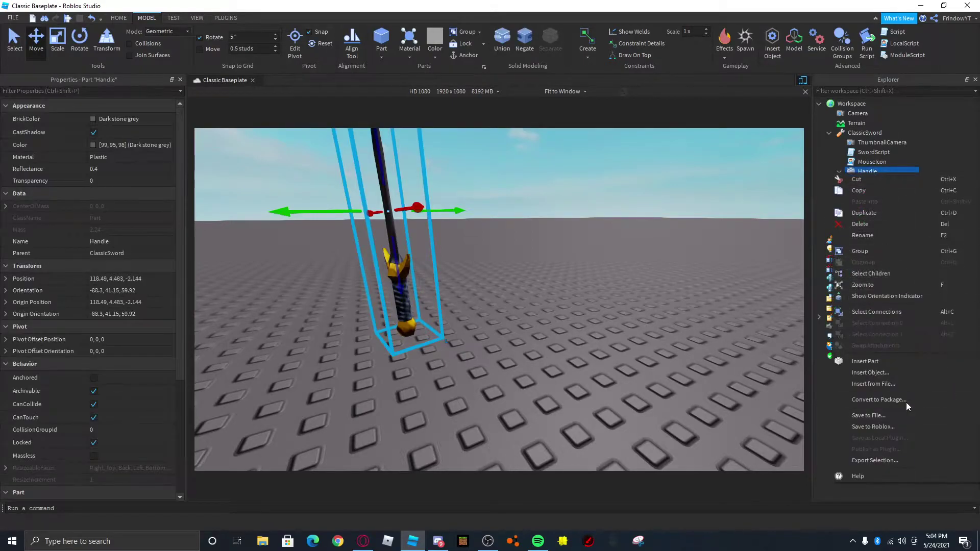
{"action": "left_click", "coordinate": [898, 372]}
{"action": "type", "text": "tra"}
{"action": "left_click", "coordinate": [850, 205]}
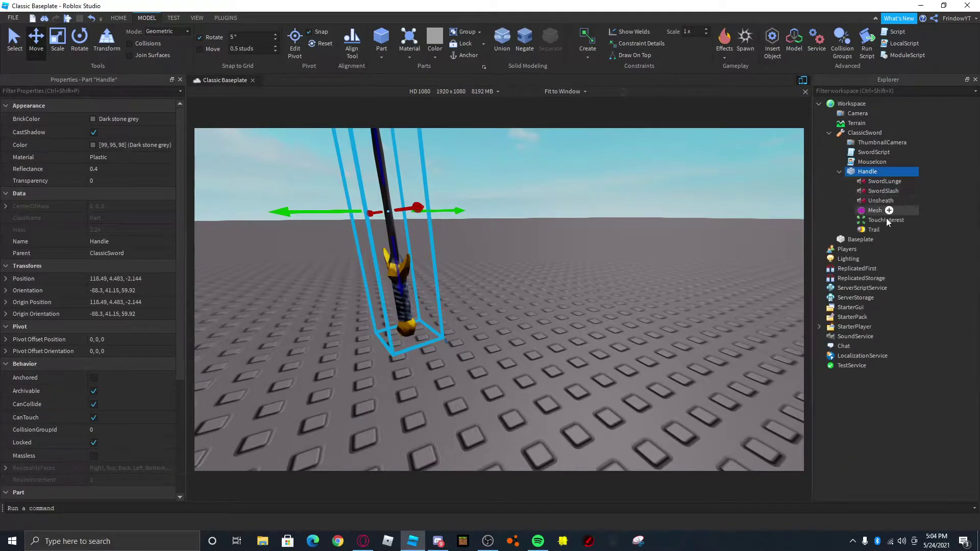
{"action": "left_click", "coordinate": [861, 231]}
{"action": "left_click_drag", "start_coordinate": [953, 236], "coordinate": [893, 231]}
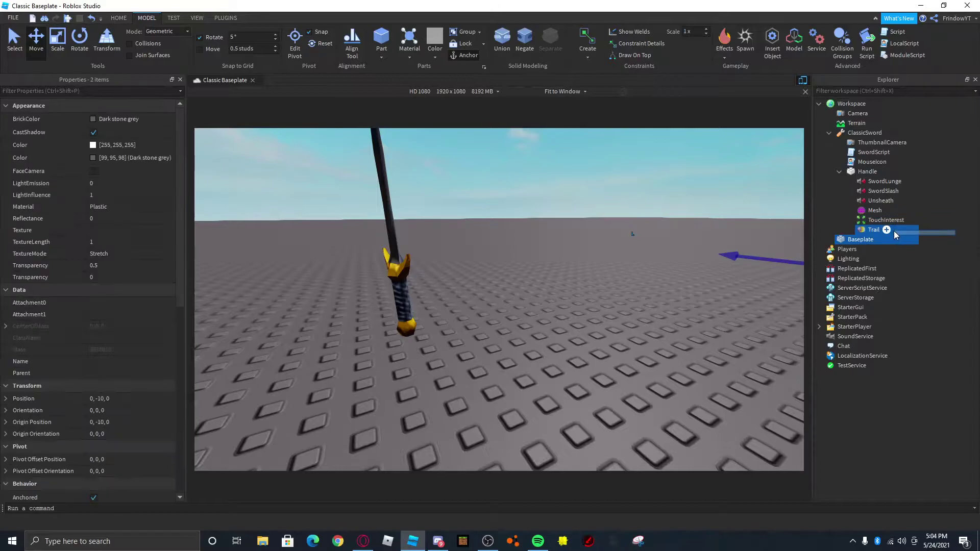
{"action": "left_click", "coordinate": [940, 232]}
{"action": "left_click", "coordinate": [912, 231]}
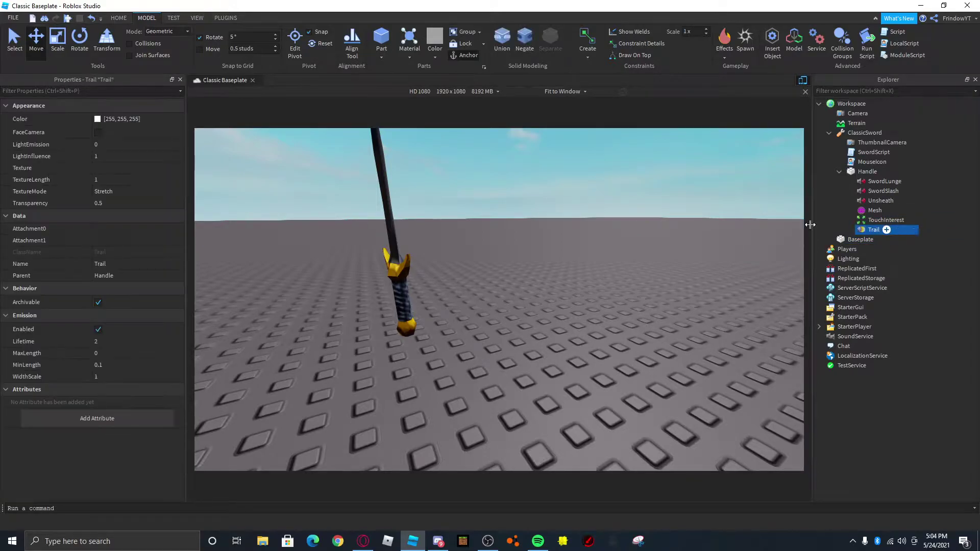
Insert an Attachment into the sword's Handle and rename it Attachment0.
{"action": "right_click_drag", "start_coordinate": [562, 239], "coordinate": [595, 237]}
{"action": "scroll", "coordinate": [595, 236], "scroll_direction": "down", "scroll_amount": 3}
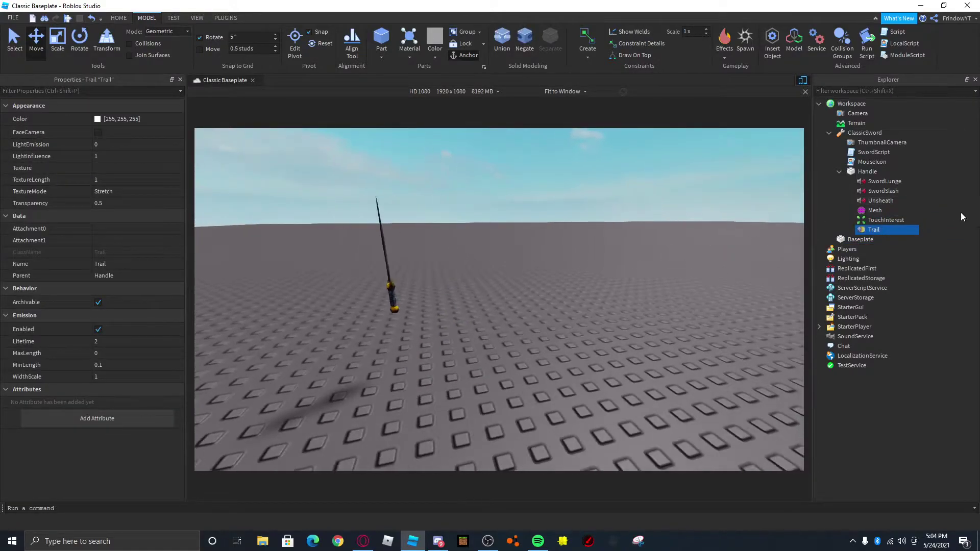
{"action": "left_click", "coordinate": [960, 212]}
{"action": "left_click", "coordinate": [883, 171]}
{"action": "type", "text": "att"}
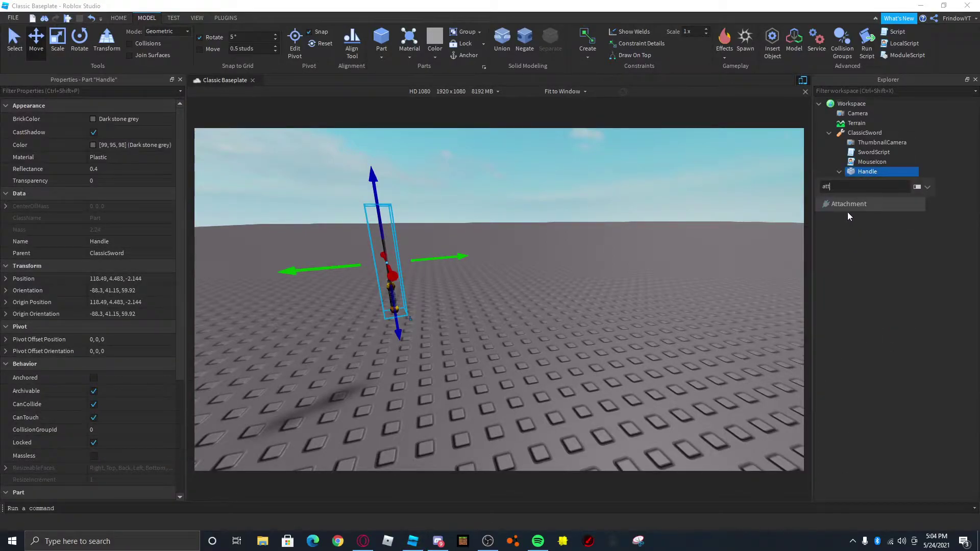
{"action": "left_click", "coordinate": [848, 208]}
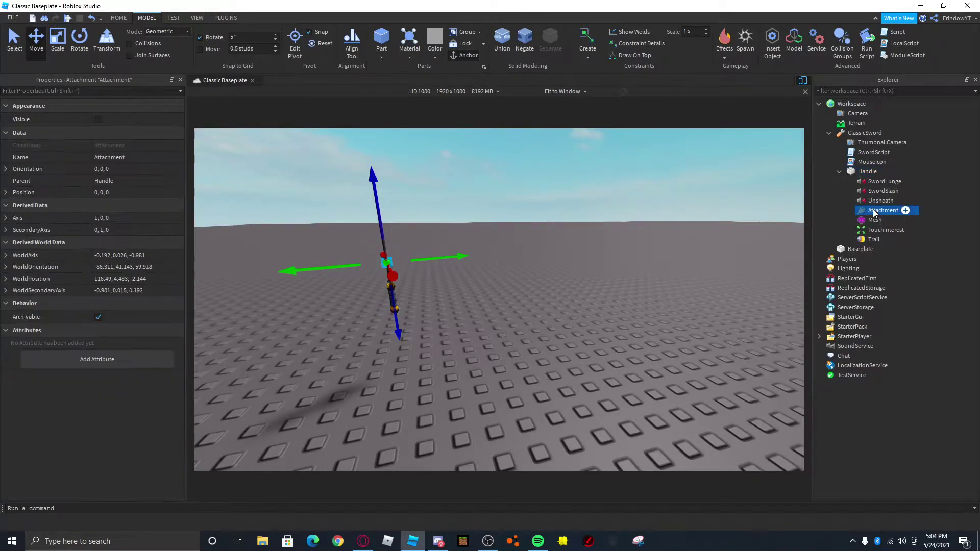
{"action": "left_click", "coordinate": [873, 212]}
{"action": "left_click", "coordinate": [908, 210]}
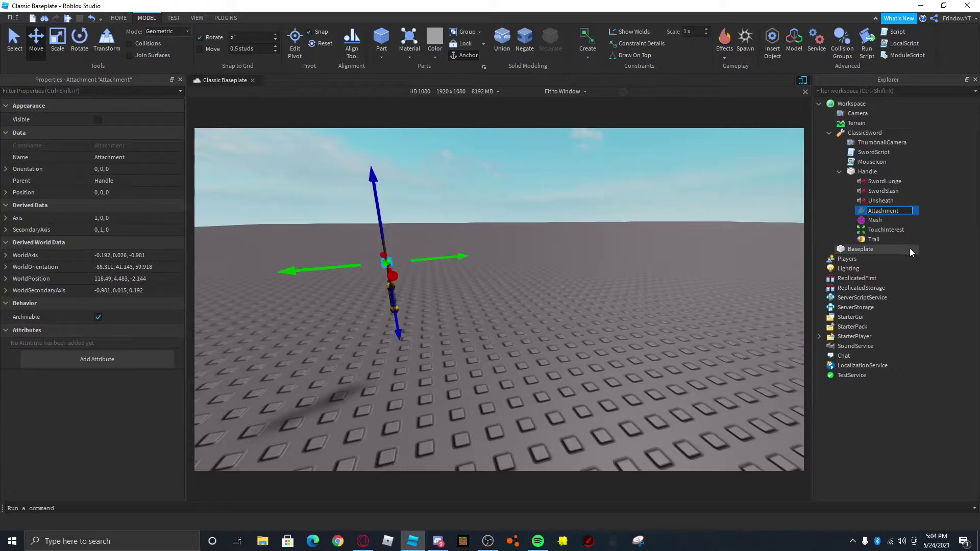
{"action": "type", "text": "0"}
{"action": "key", "text": "Return"}
Duplicate Attachment0 within the Handle and rename the copy Attachment1.
{"action": "key", "text": "ctrl+d"}
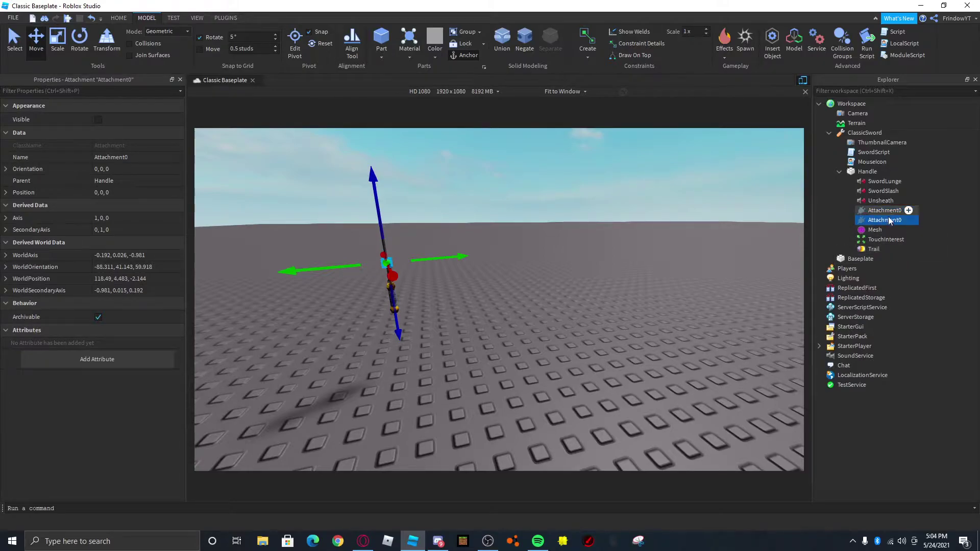
{"action": "left_click", "coordinate": [889, 221]}
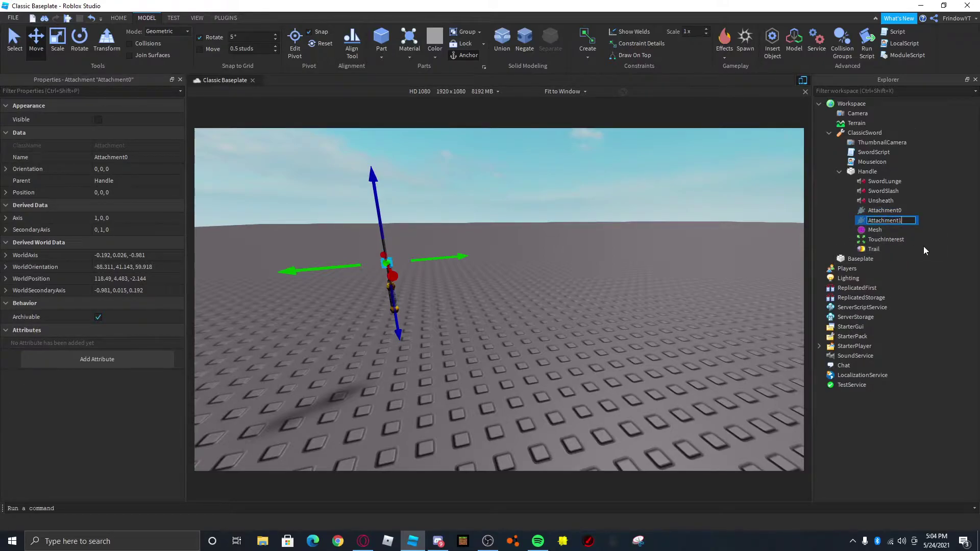
{"action": "key", "text": "Return"}
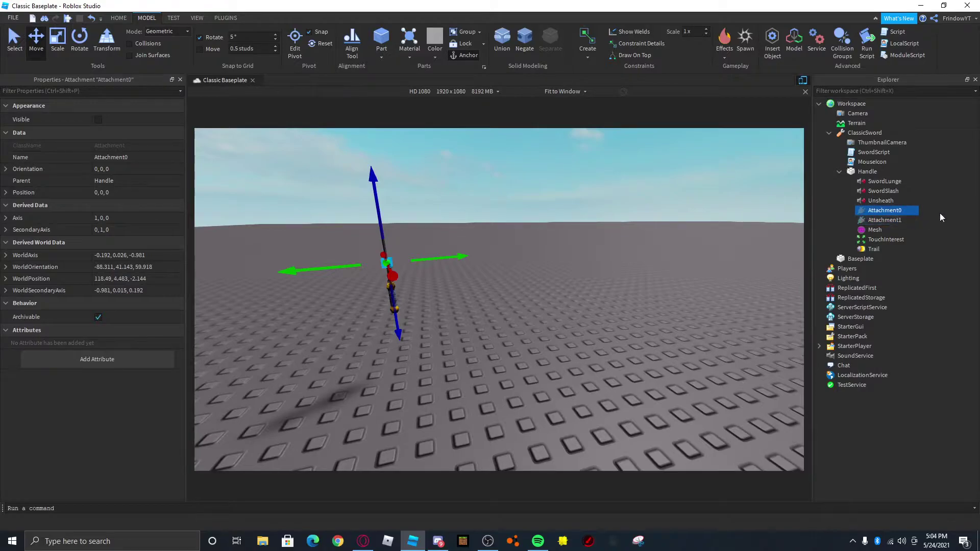
Move Attachment0 up to the tip of the sword's blade, at a position of about 0, 0, 2.28.
{"action": "left_click_drag", "start_coordinate": [889, 216], "coordinate": [884, 221]}
{"action": "left_click", "coordinate": [936, 214]}
{"action": "left_click", "coordinate": [875, 211]}
{"action": "left_click", "coordinate": [877, 221]}
{"action": "left_click", "coordinate": [877, 211]}
{"action": "right_click_drag", "start_coordinate": [501, 265], "coordinate": [530, 293]}
{"action": "key", "text": "w"}
{"action": "scroll", "coordinate": [500, 266], "scroll_direction": "up", "scroll_amount": 2}
{"action": "scroll", "coordinate": [523, 301], "scroll_direction": "down", "scroll_amount": 2}
{"action": "left_click_drag", "start_coordinate": [497, 324], "coordinate": [519, 137]}
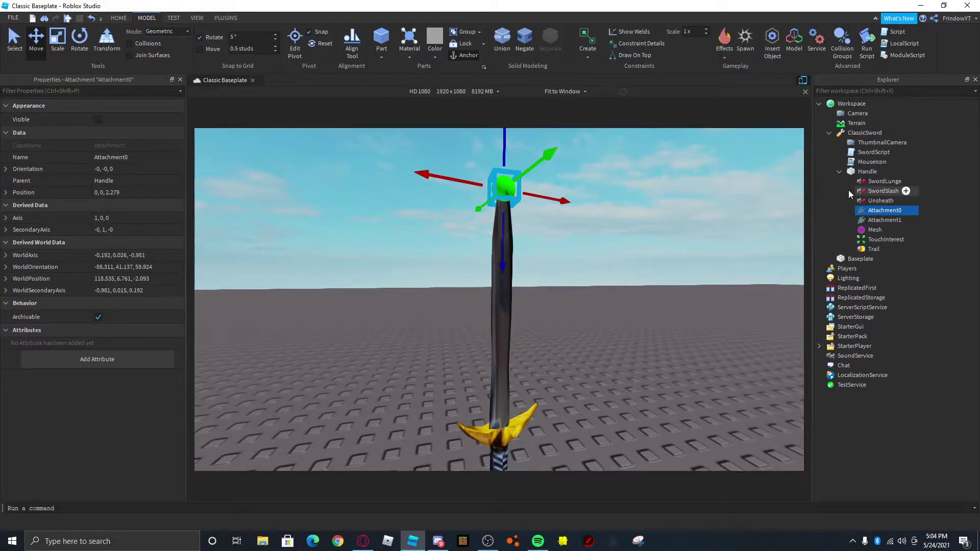
Move Attachment1 down the blade towards the sword's guard.
{"action": "left_click", "coordinate": [871, 221]}
{"action": "right_click_drag", "start_coordinate": [552, 250], "coordinate": [552, 250]}
{"action": "left_click_drag", "start_coordinate": [475, 309], "coordinate": [485, 357]}
{"action": "left_click", "coordinate": [614, 335]}
Assign Attachment0 and Attachment1 to the Trail's matching attachment properties and open its Color value for editing.
{"action": "left_click", "coordinate": [873, 249]}
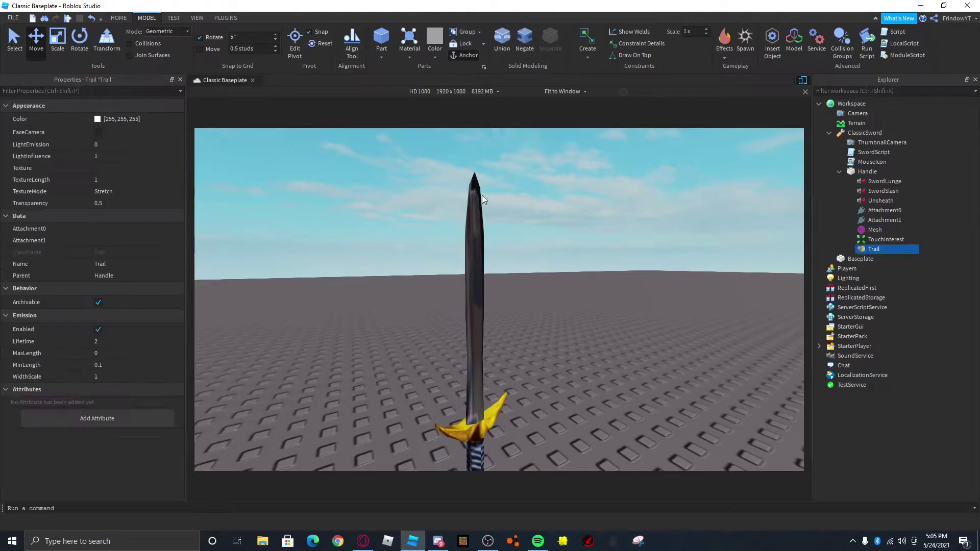
{"action": "left_click", "coordinate": [113, 228]}
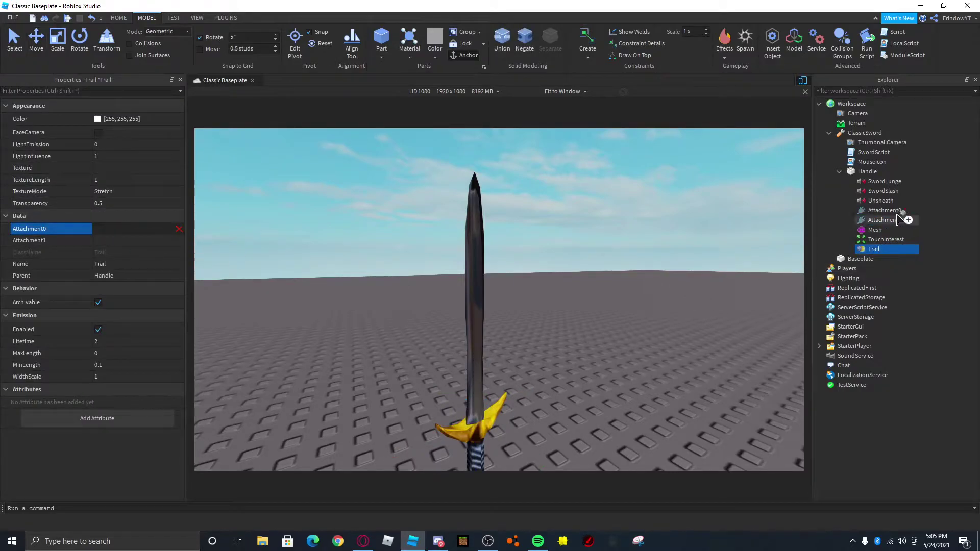
{"action": "left_click", "coordinate": [911, 211]}
{"action": "left_click", "coordinate": [116, 240]}
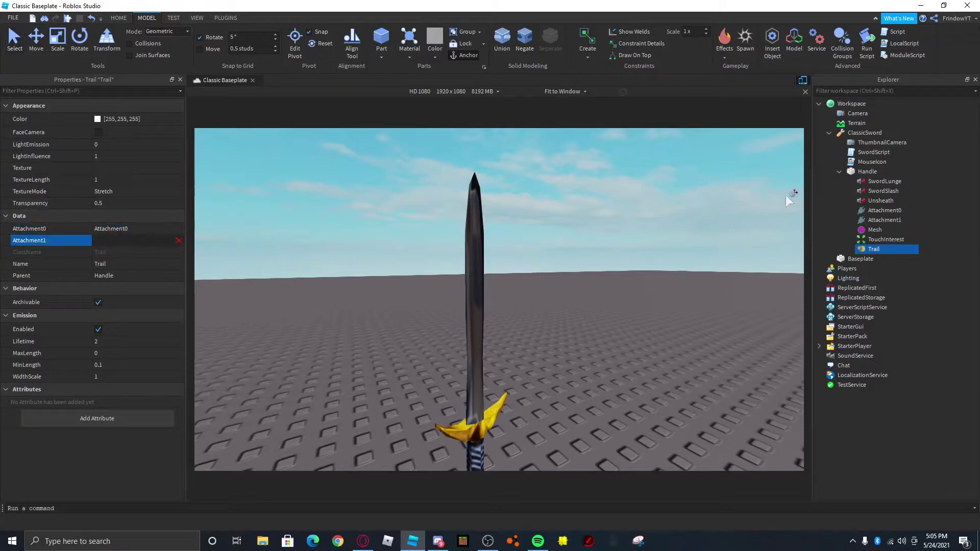
{"action": "left_click", "coordinate": [888, 220]}
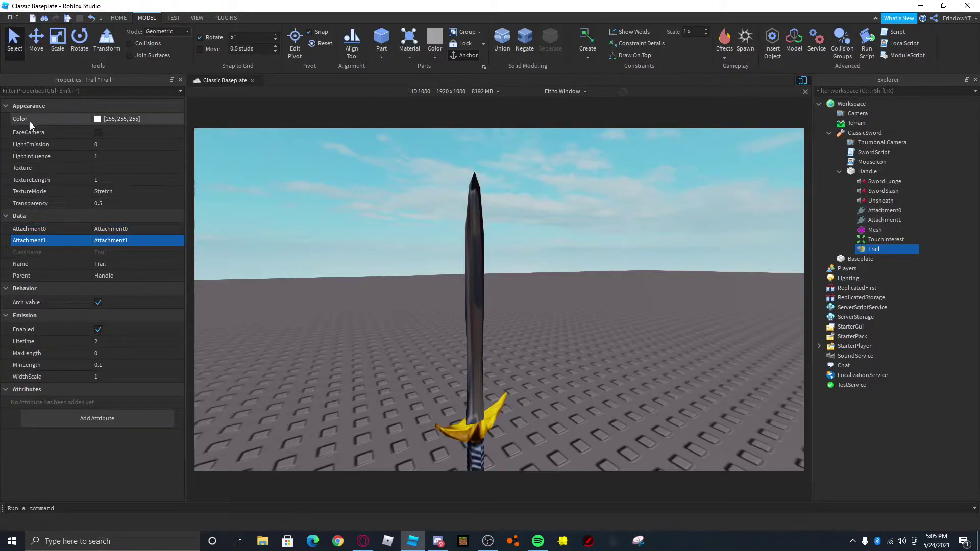
{"action": "left_click", "coordinate": [142, 120]}
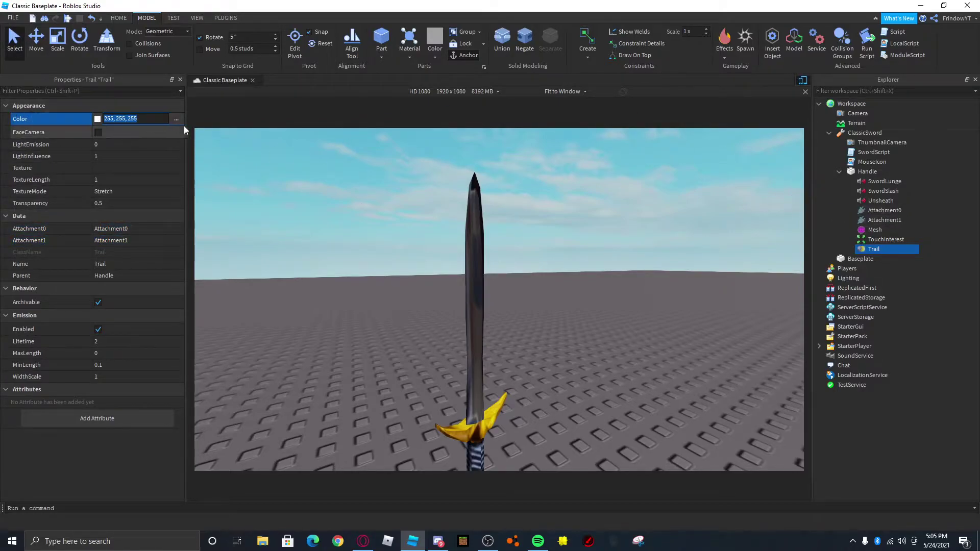
Move ClassicSword from the Workspace into StarterPack and start a play test.
{"action": "left_click", "coordinate": [174, 18]}
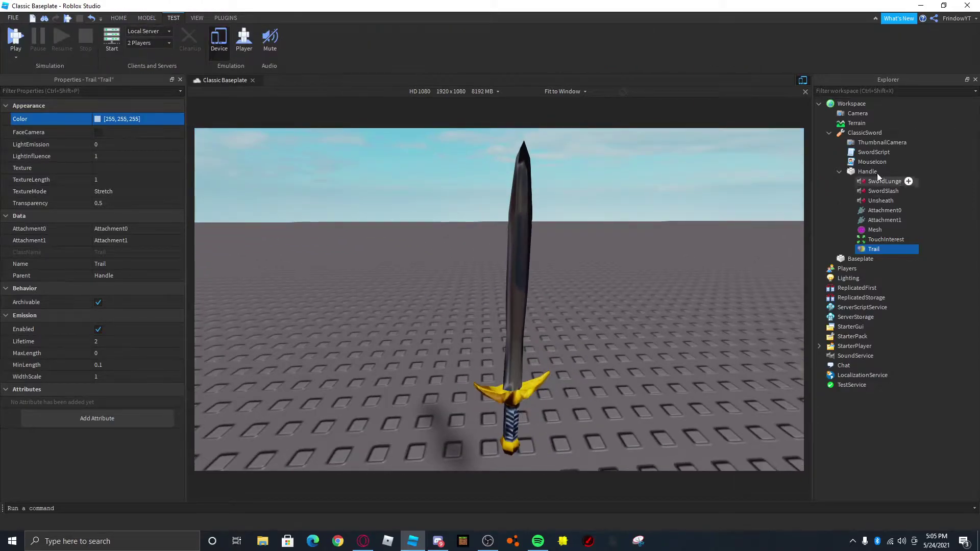
{"action": "left_click_drag", "start_coordinate": [864, 132], "coordinate": [905, 336]}
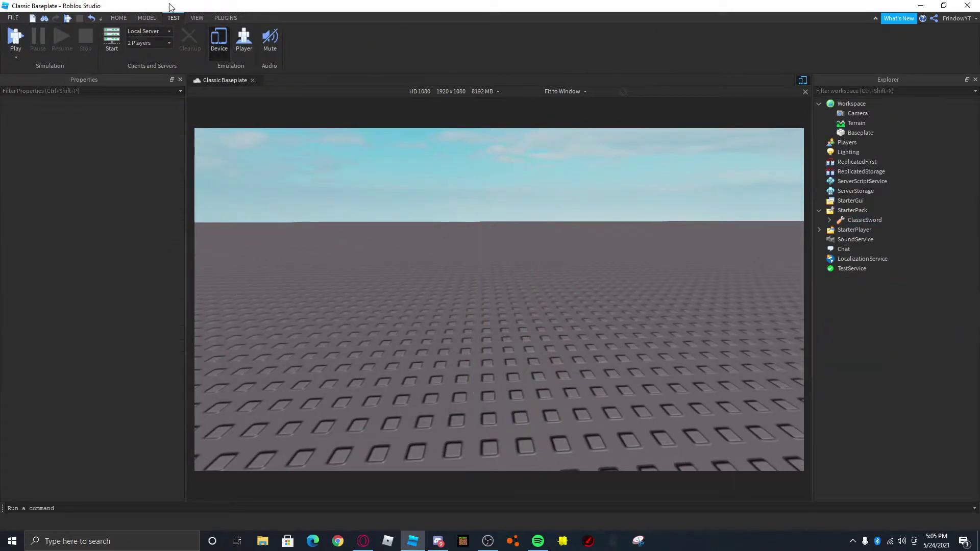
{"action": "key", "text": "F5"}
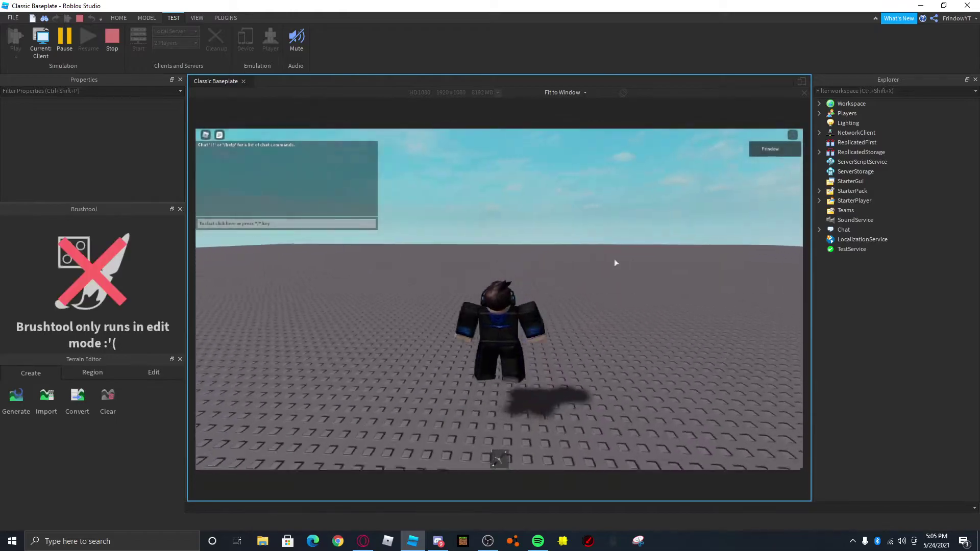
Equip the sword in the play test, run around to examine its trail, drop it and stop the test.
{"action": "key", "text": "1"}
{"action": "key", "text": "d"}
{"action": "right_click_drag", "start_coordinate": [614, 259], "coordinate": [614, 259]}
{"action": "key", "text": "a"}
{"action": "key", "text": "d"}
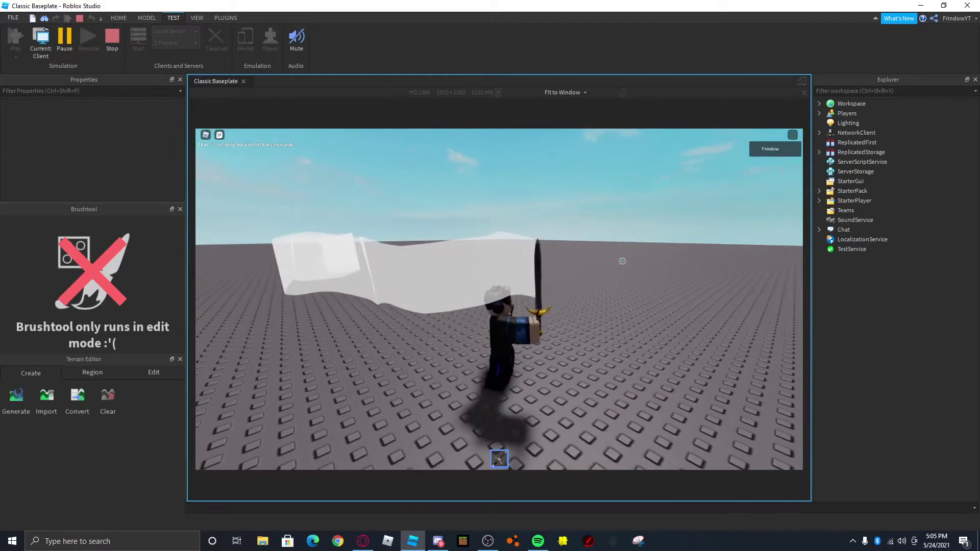
{"action": "key", "text": "BackSpace"}
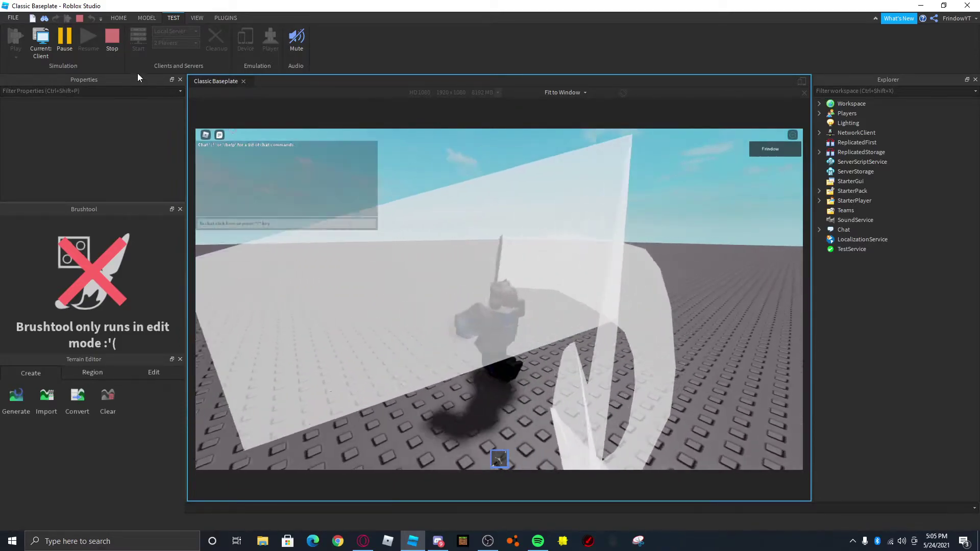
{"action": "left_click", "coordinate": [116, 47]}
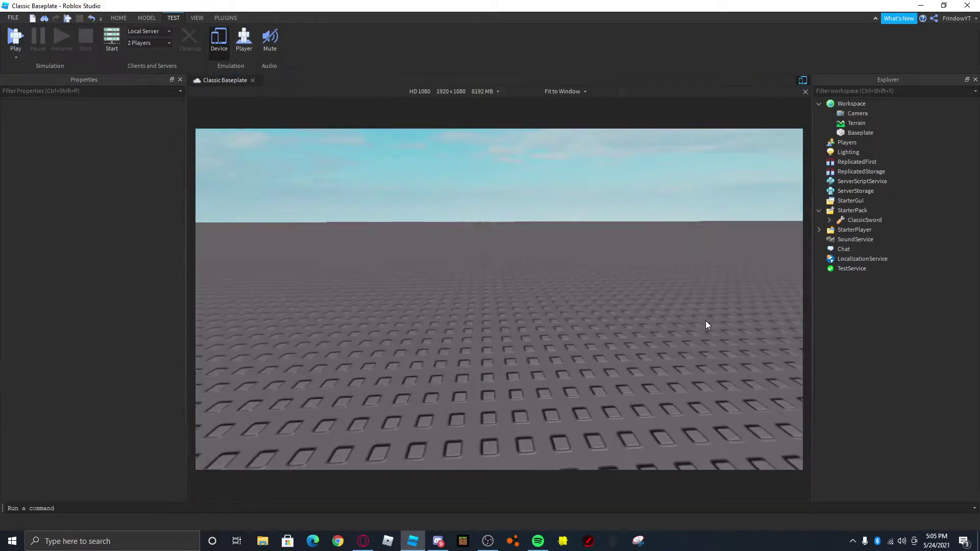
Move ClassicSword from StarterPack back into the Workspace and select the Trail inside its Handle.
{"action": "left_click", "coordinate": [829, 220]}
{"action": "left_click_drag", "start_coordinate": [856, 221], "coordinate": [872, 104]}
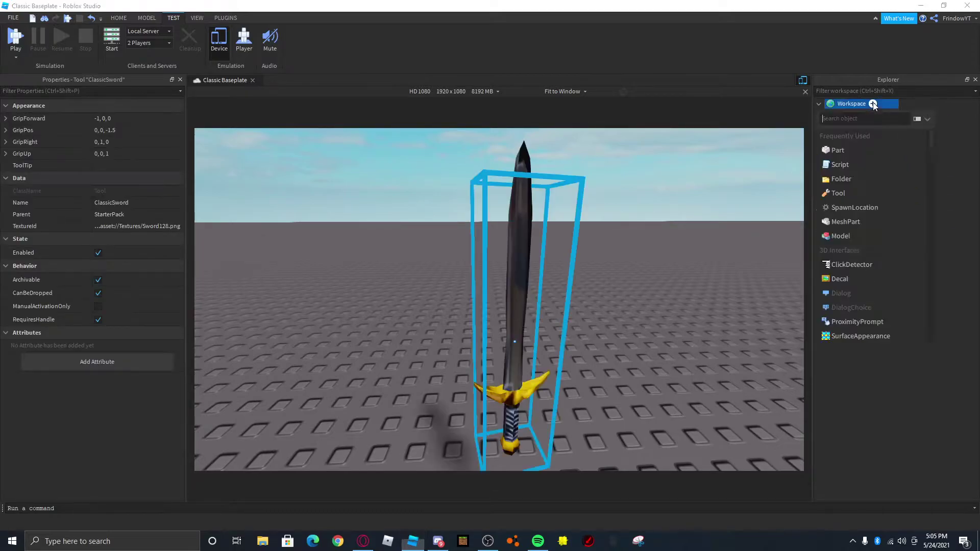
{"action": "left_click", "coordinate": [891, 111]}
{"action": "left_click", "coordinate": [828, 133]}
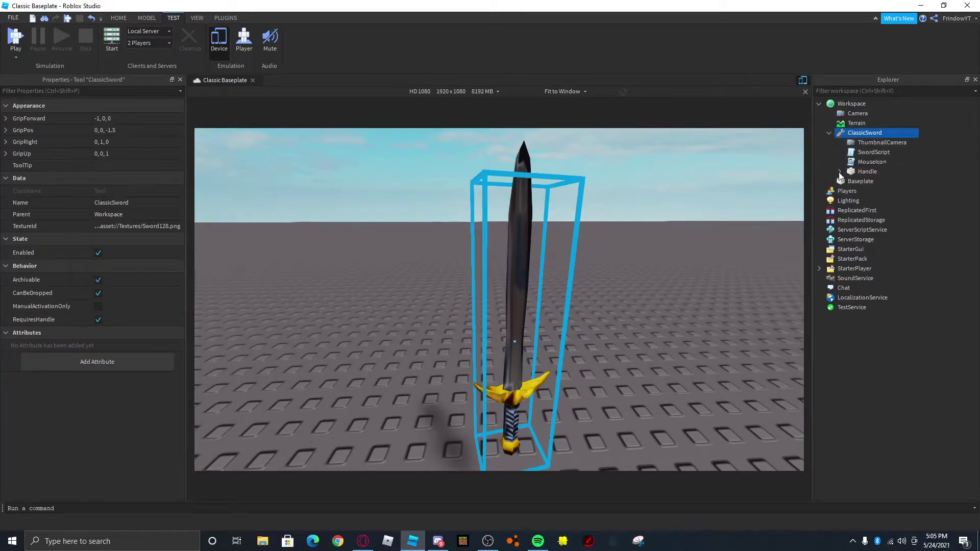
{"action": "left_click", "coordinate": [839, 171]}
{"action": "left_click", "coordinate": [873, 250]}
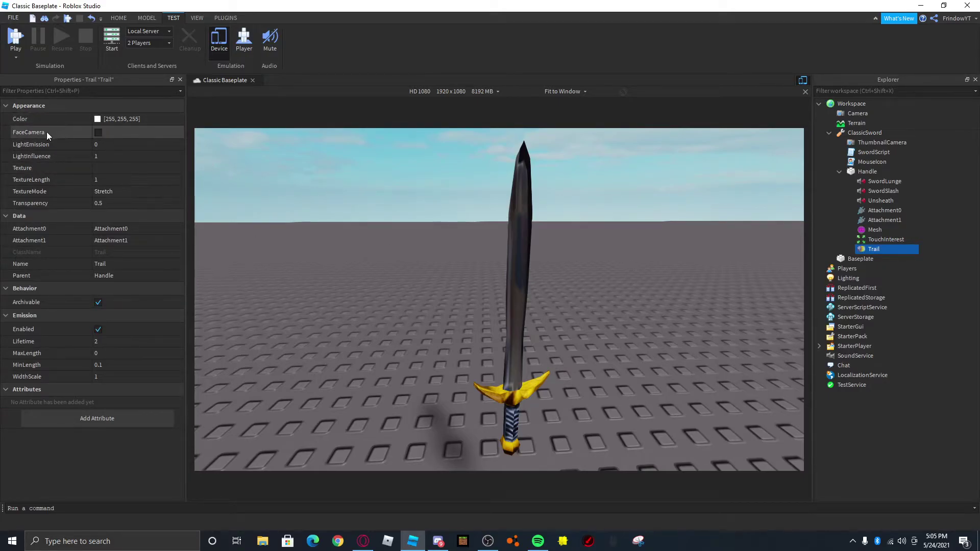
Add a bright green keypoint at time 0.341 to the Trail's Color sequence.
{"action": "left_click", "coordinate": [41, 118]}
{"action": "left_click", "coordinate": [175, 120]}
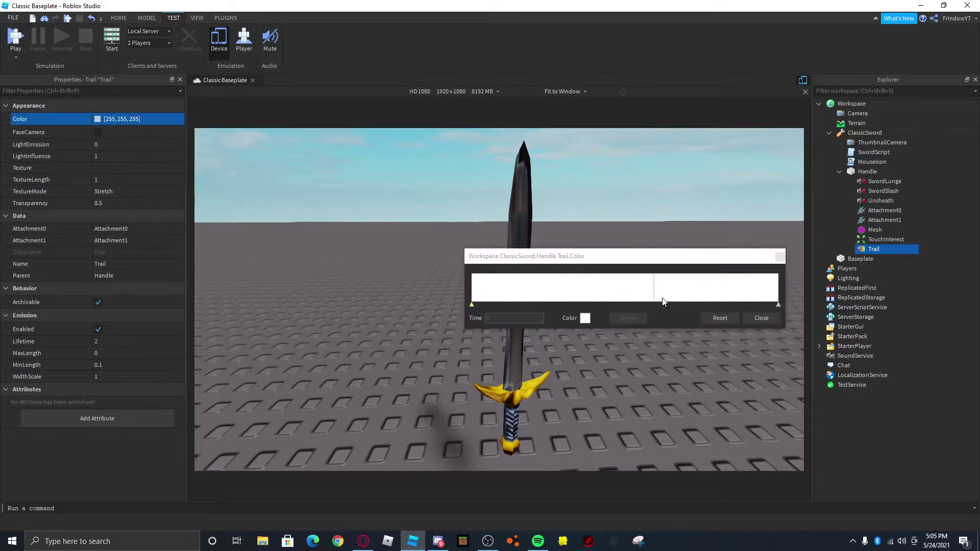
{"action": "left_click", "coordinate": [580, 298]}
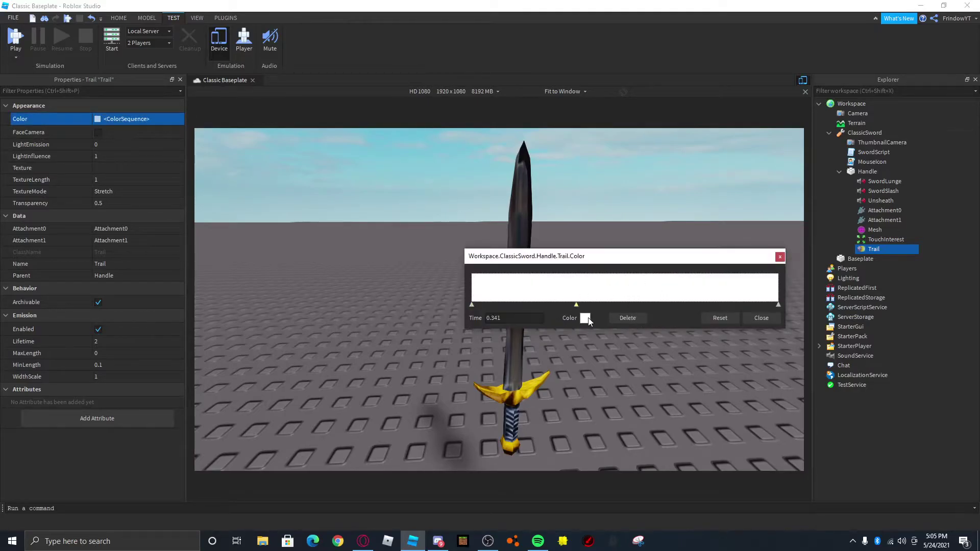
{"action": "left_click", "coordinate": [585, 318]}
{"action": "left_click", "coordinate": [455, 238]}
{"action": "left_click", "coordinate": [615, 171]}
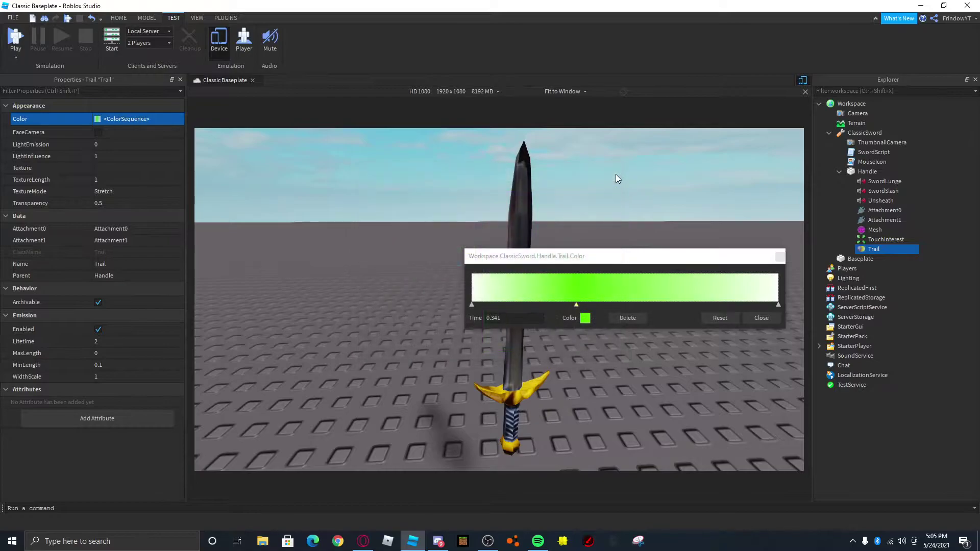
Add a light cyan keypoint close to the end of the Trail's color gradient.
{"action": "left_click", "coordinate": [767, 290]}
{"action": "left_click", "coordinate": [584, 318]}
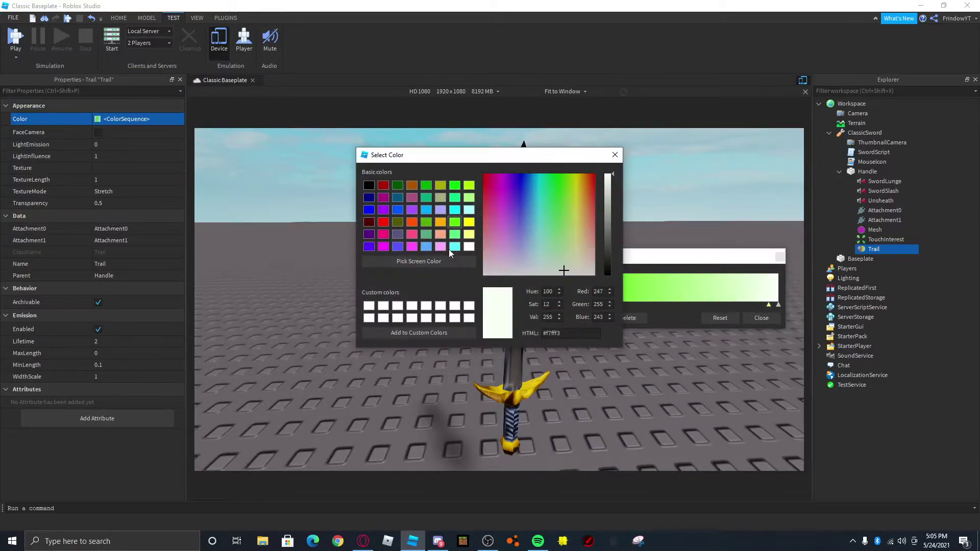
{"action": "left_click", "coordinate": [455, 247]}
{"action": "left_click", "coordinate": [613, 160]}
Add keypoints near the gradient's start at times 0.0333 and 0.0133, color the latter light pink and close the color sequence editor.
{"action": "left_click", "coordinate": [482, 291]}
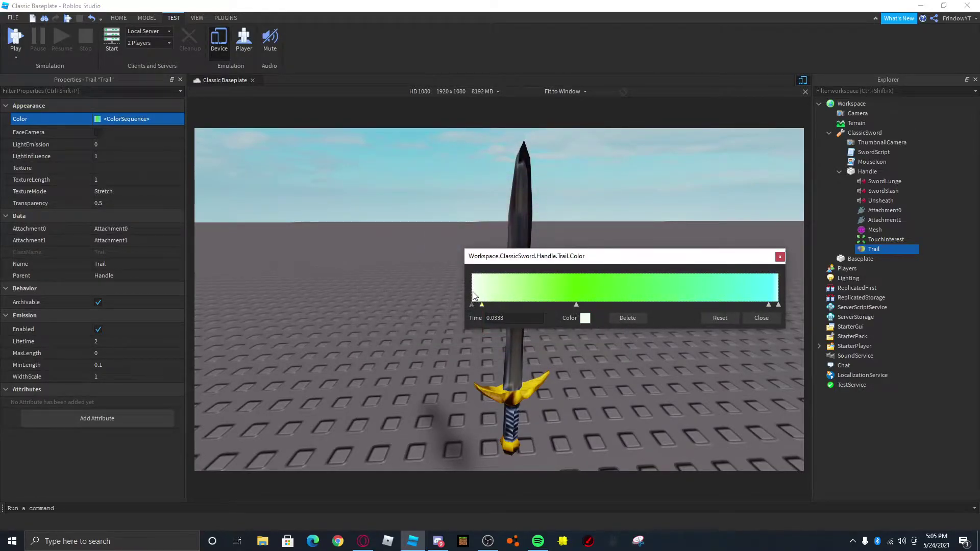
{"action": "left_click", "coordinate": [472, 303]}
{"action": "left_click", "coordinate": [480, 288]}
{"action": "left_click", "coordinate": [585, 318]}
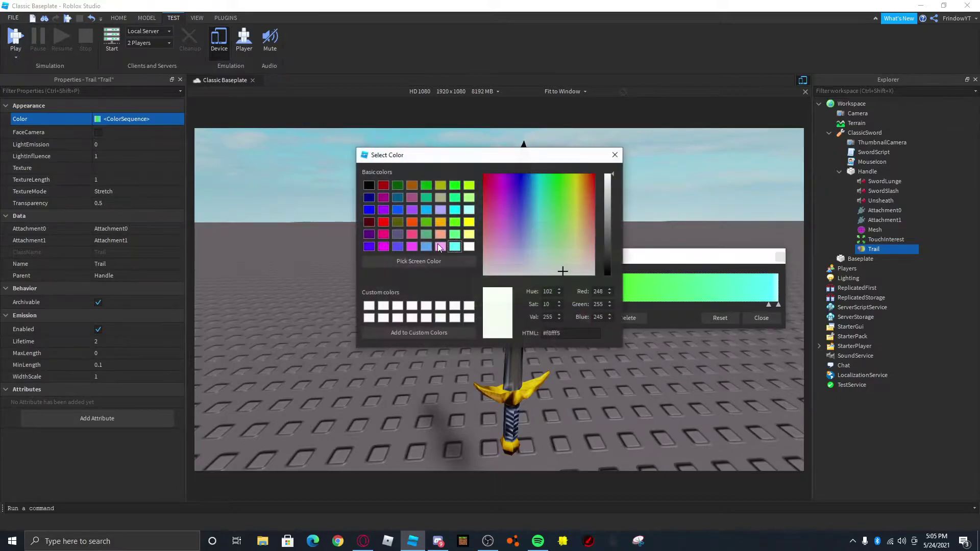
{"action": "left_click", "coordinate": [441, 246]}
{"action": "left_click", "coordinate": [615, 155]}
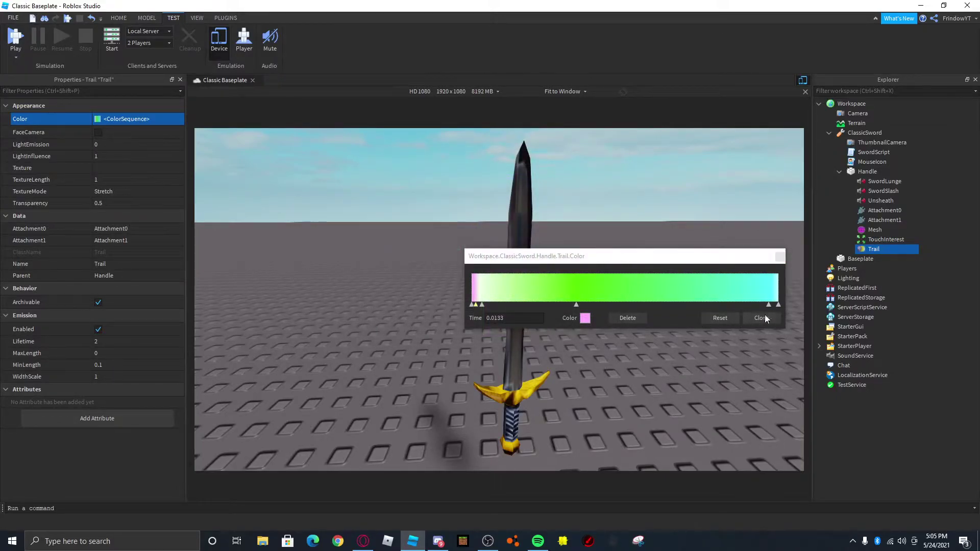
{"action": "left_click", "coordinate": [762, 318]}
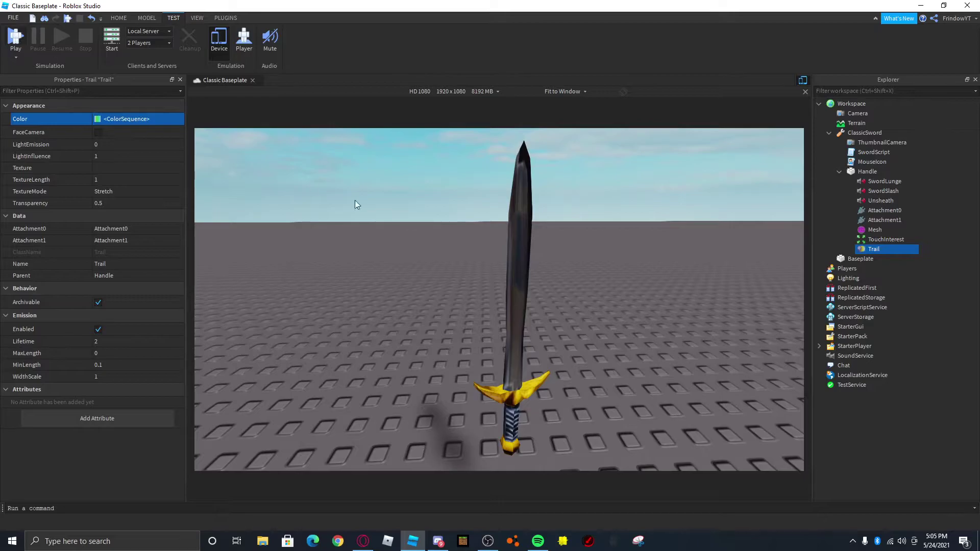
Start a play test, select the player's character in the Workspace and try to shift it toward the sword with the Move tool.
{"action": "key", "text": "F5"}
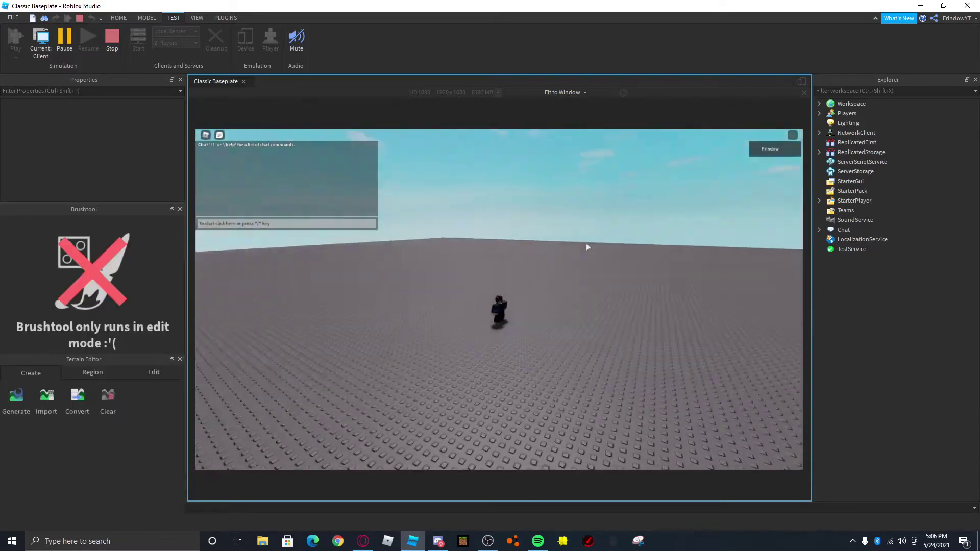
{"action": "right_click_drag", "start_coordinate": [601, 237], "coordinate": [700, 178]}
{"action": "scroll", "coordinate": [626, 249], "scroll_direction": "up", "scroll_amount": 3}
{"action": "left_click", "coordinate": [819, 104]}
{"action": "left_click", "coordinate": [858, 142]}
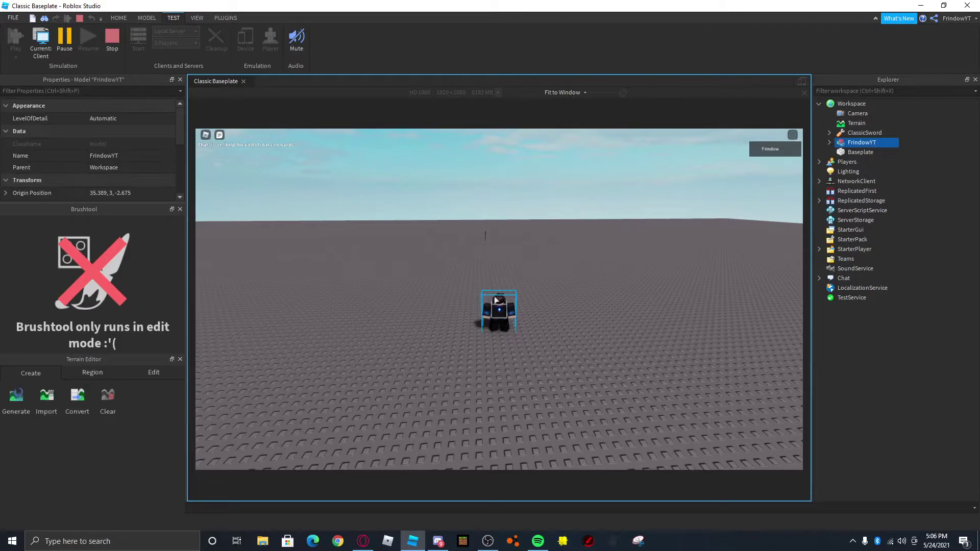
{"action": "left_click", "coordinate": [118, 18]}
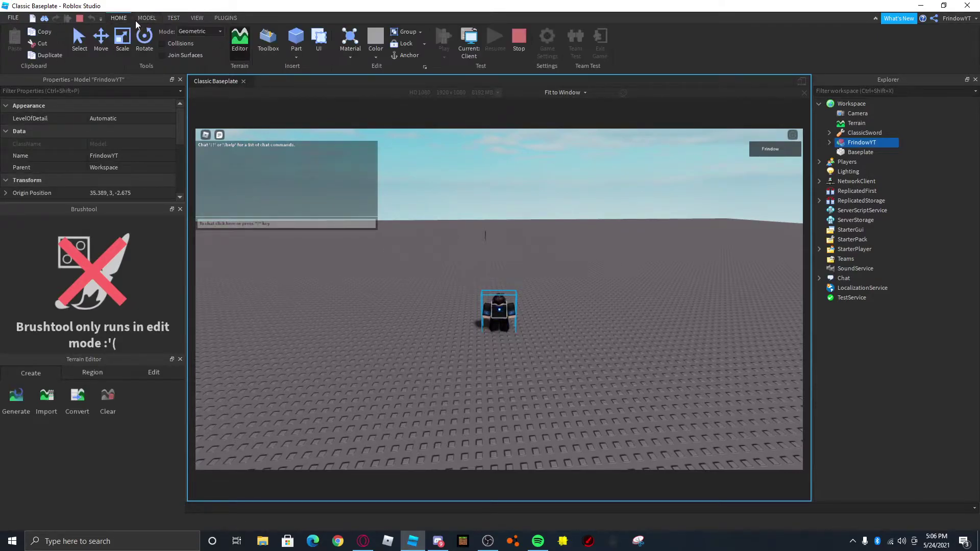
{"action": "left_click", "coordinate": [101, 39]}
{"action": "left_click_drag", "start_coordinate": [498, 345], "coordinate": [592, 237]}
{"action": "left_click", "coordinate": [594, 235]}
Walk the character to the sword to pick it up, run around to examine the colored trail and stop the play test.
{"action": "right_click_drag", "start_coordinate": [593, 235], "coordinate": [603, 228]}
{"action": "key", "text": "w"}
{"action": "key", "text": "d"}
{"action": "right_click_drag", "start_coordinate": [662, 219], "coordinate": [662, 220]}
{"action": "key", "text": "a"}
{"action": "key", "text": "s"}
{"action": "key", "text": "d"}
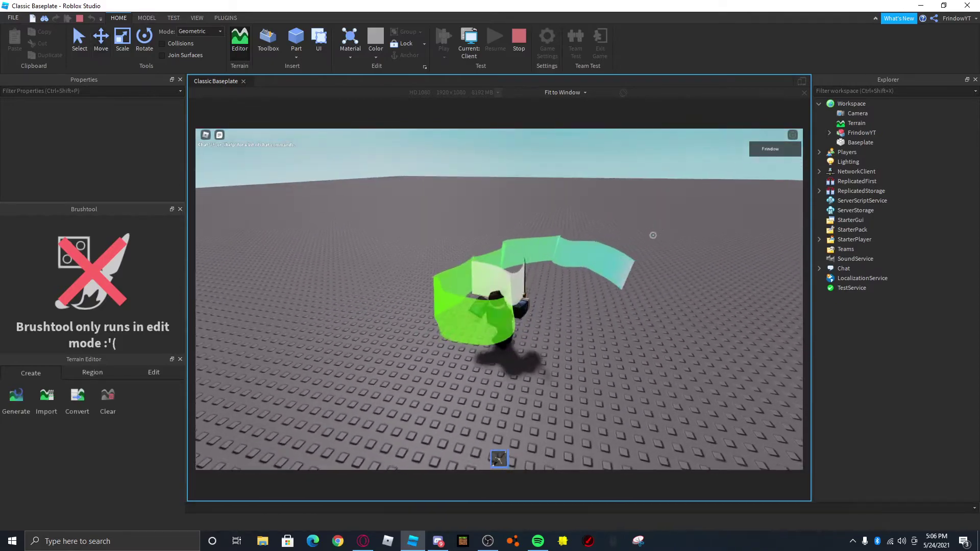
{"action": "left_click", "coordinate": [80, 18]}
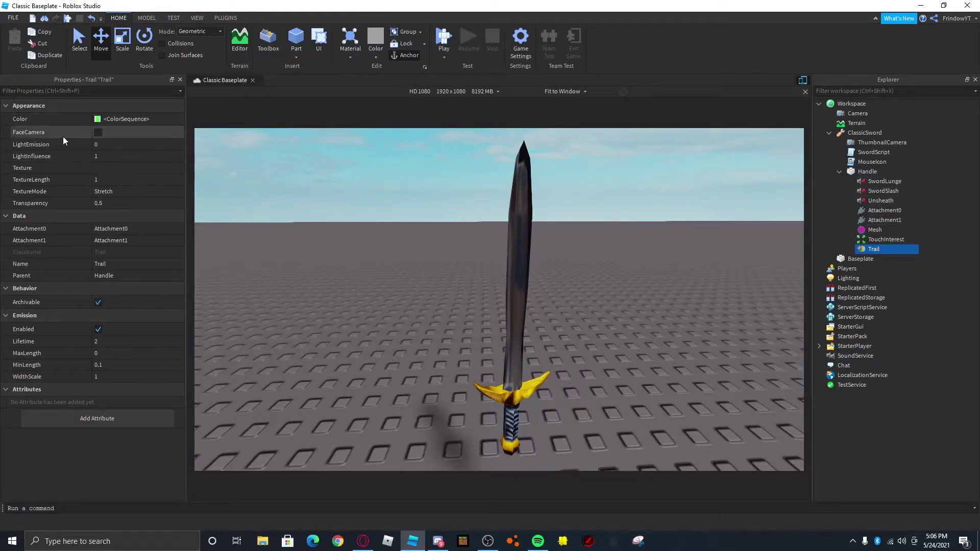
Review the Trail's FaceCamera, LightEmission, Texture, TextureMode, Transparency and Enabled properties.
{"action": "left_click", "coordinate": [103, 131]}
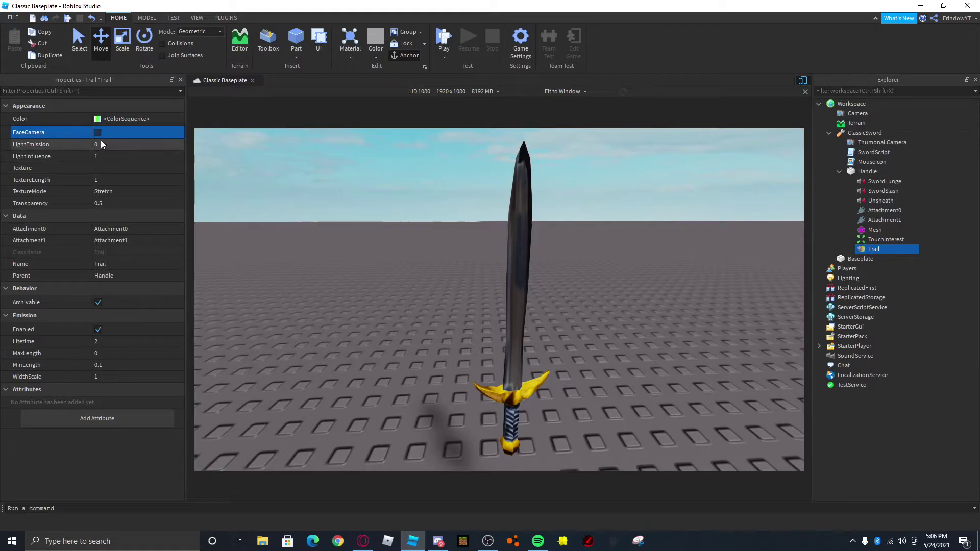
{"action": "left_click", "coordinate": [27, 144]}
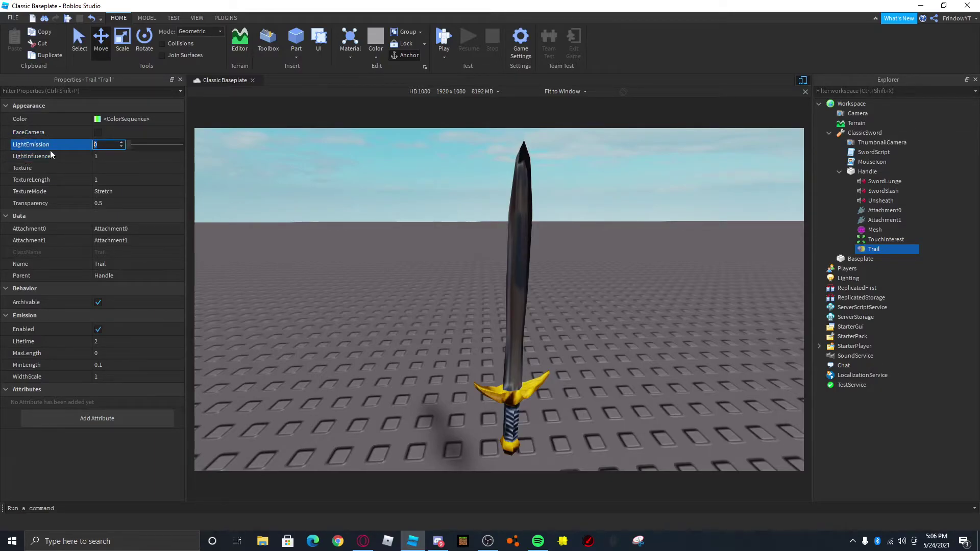
{"action": "left_click", "coordinate": [64, 167]}
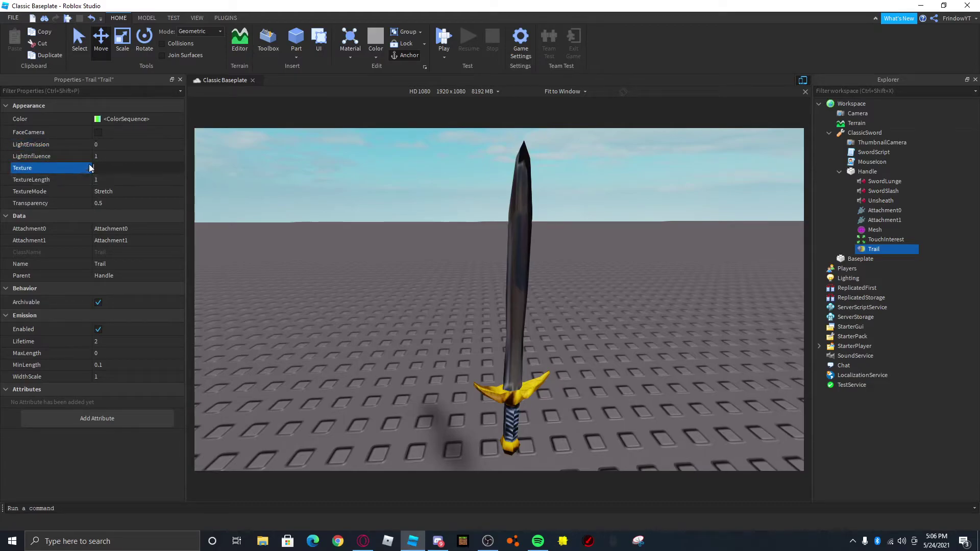
{"action": "left_click", "coordinate": [103, 191]}
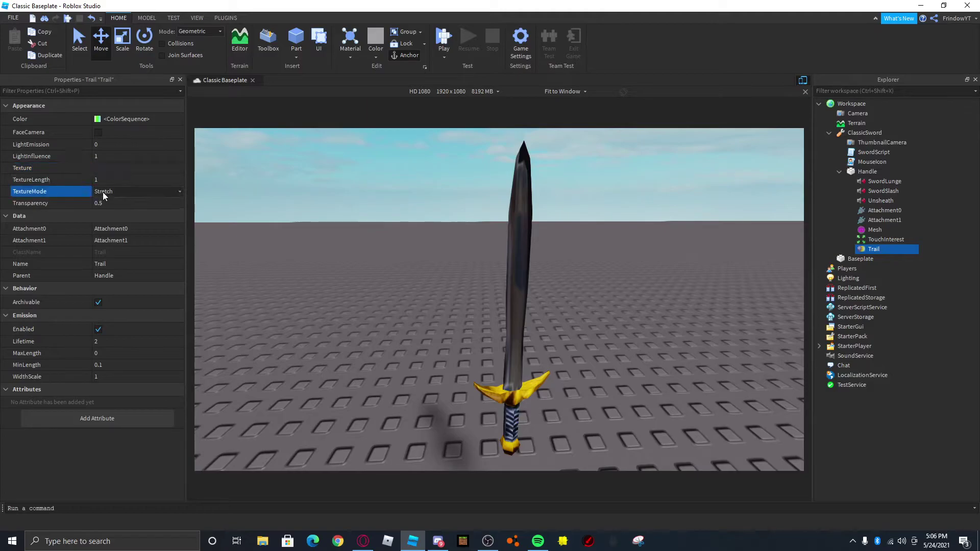
{"action": "left_click", "coordinate": [88, 207]}
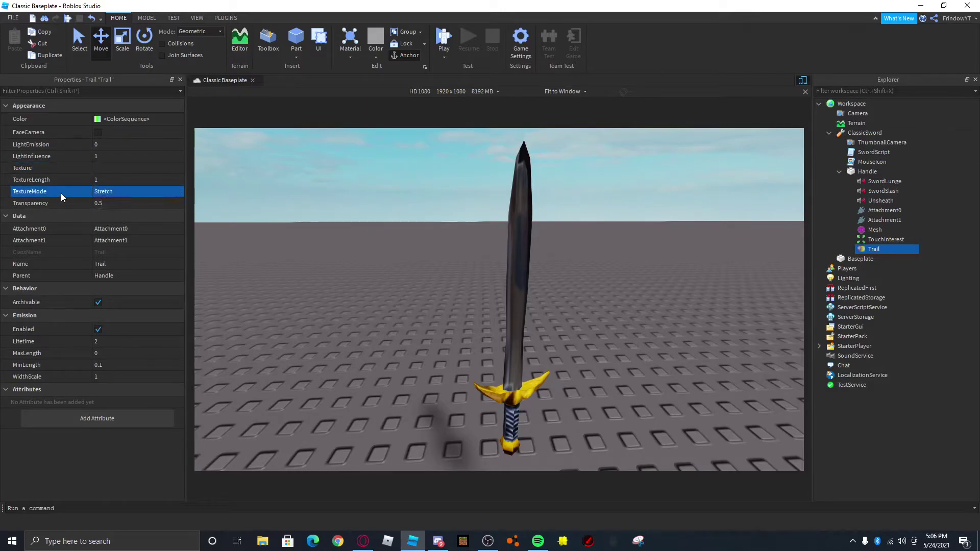
{"action": "left_click", "coordinate": [70, 204]}
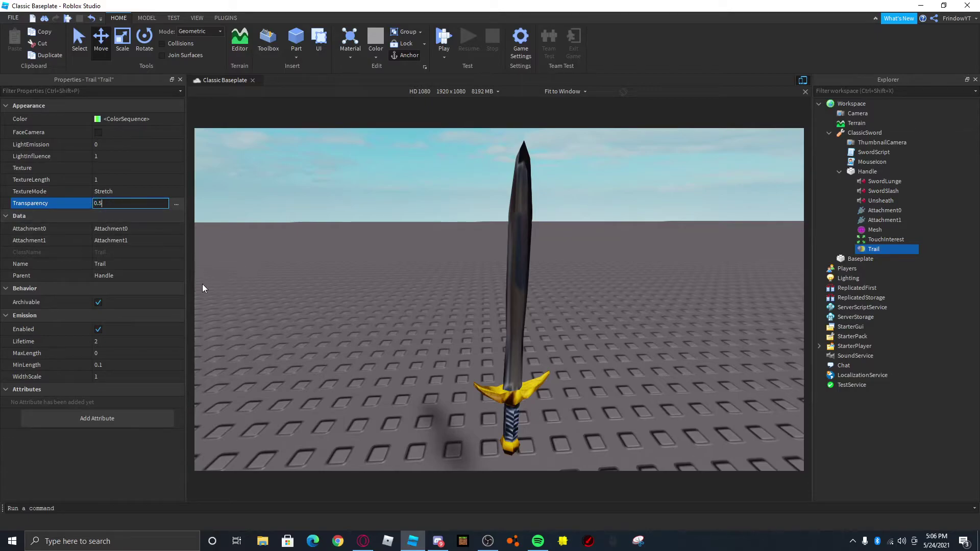
{"action": "left_click", "coordinate": [108, 330]}
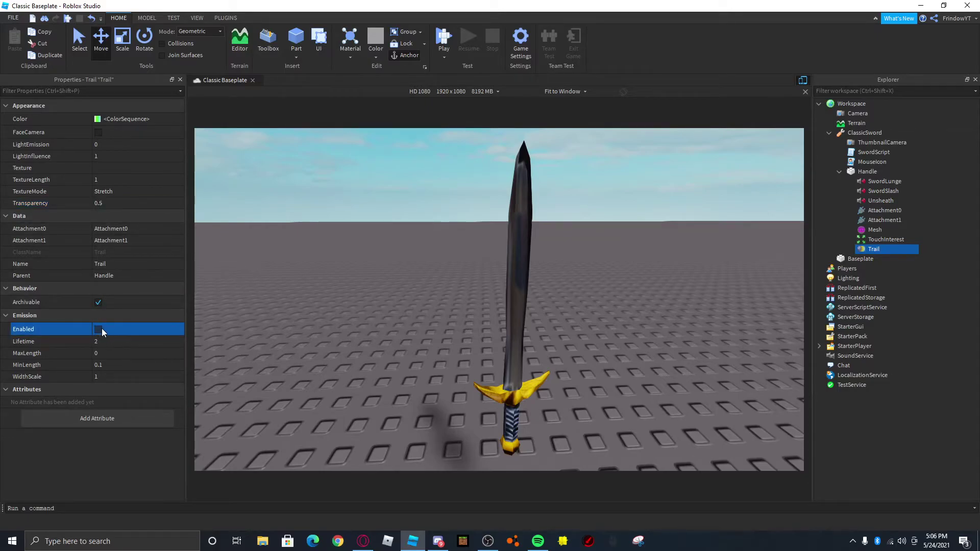
Keep the Trail enabled and set its Lifetime to 0.5.
{"action": "left_click", "coordinate": [152, 341]}
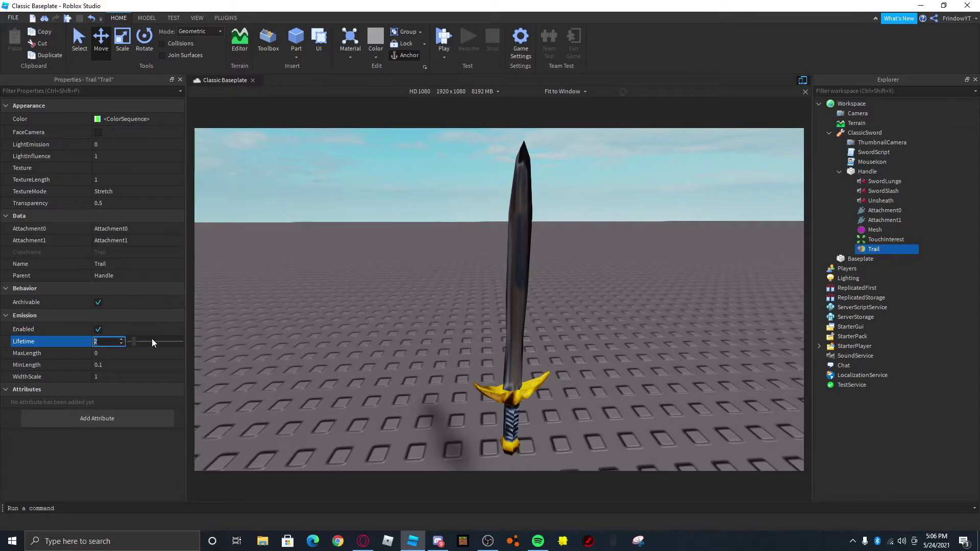
{"action": "left_click_drag", "start_coordinate": [133, 341], "coordinate": [175, 344]}
{"action": "key", "text": "Return"}
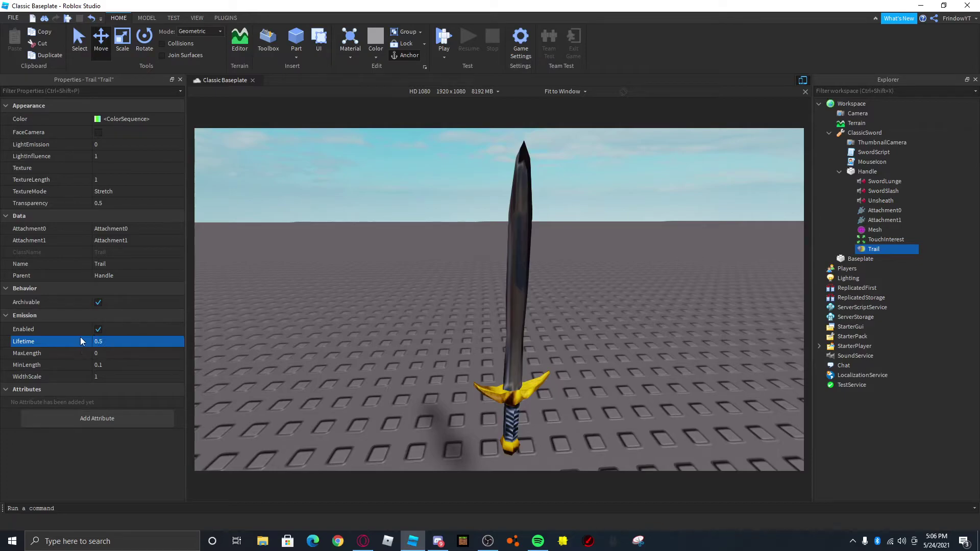
{"action": "double_click", "coordinate": [120, 340]}
{"action": "left_click_drag", "start_coordinate": [104, 343], "coordinate": [103, 355]}
Review the Trail's MaxLength, MinLength and WidthScale properties.
{"action": "left_click", "coordinate": [115, 352]}
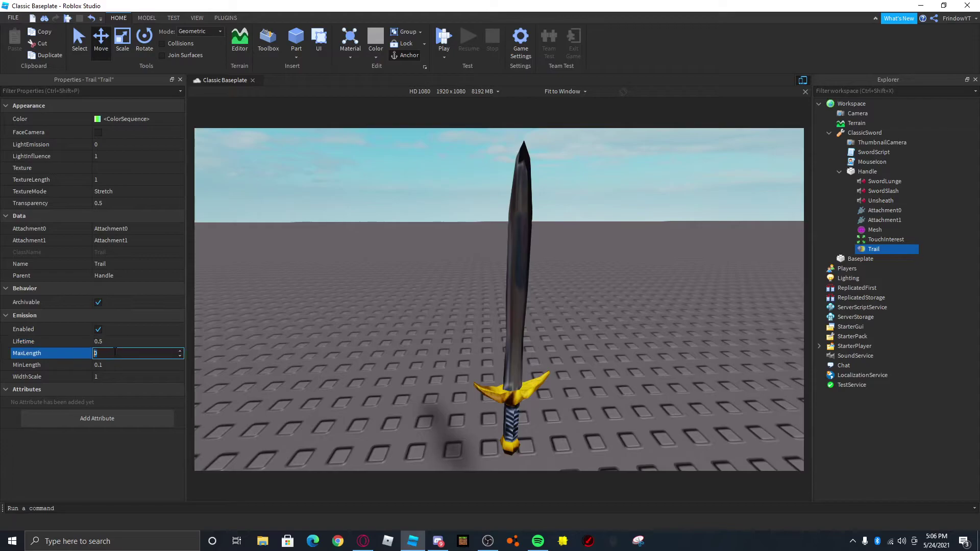
{"action": "left_click", "coordinate": [50, 354]}
{"action": "left_click", "coordinate": [54, 363]}
{"action": "left_click", "coordinate": [50, 366]}
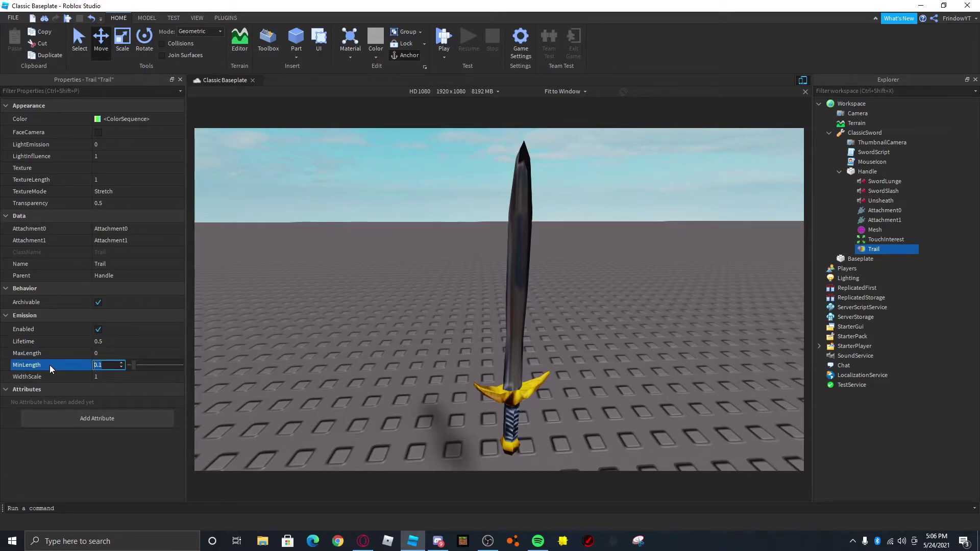
{"action": "left_click", "coordinate": [99, 364]}
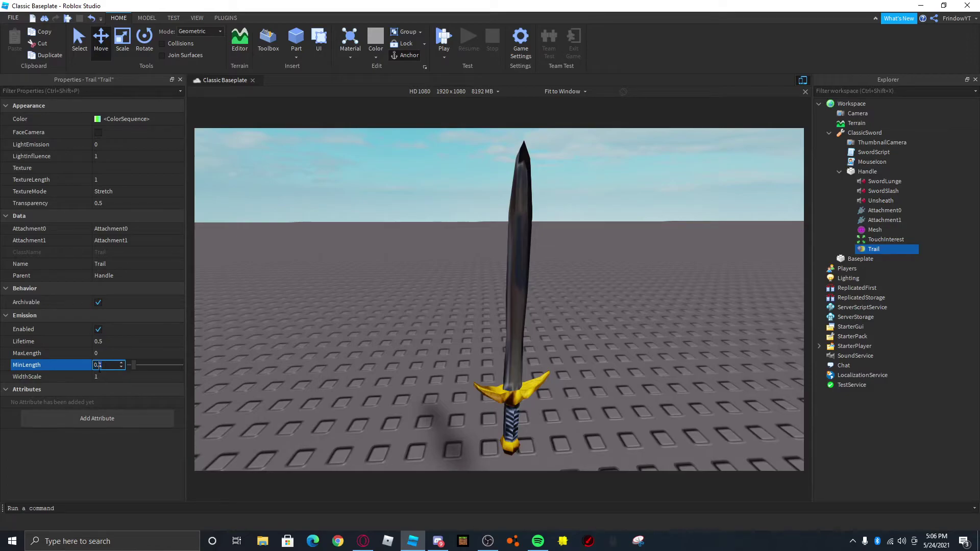
{"action": "left_click", "coordinate": [56, 376]}
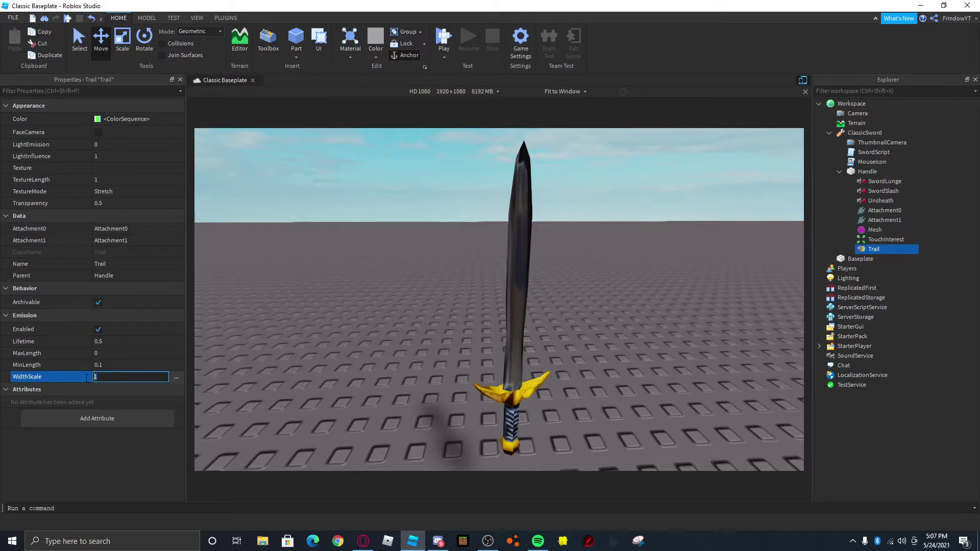
{"action": "scroll", "coordinate": [310, 335], "scroll_direction": "up", "scroll_amount": 5}
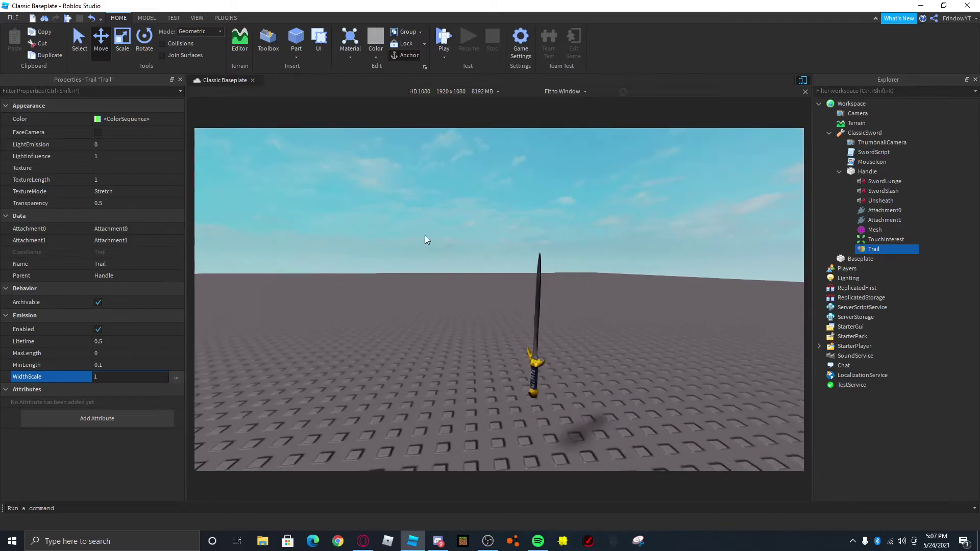
{"action": "scroll", "coordinate": [553, 212], "scroll_direction": "down", "scroll_amount": 6}
{"action": "scroll", "coordinate": [565, 216], "scroll_direction": "up", "scroll_amount": 3}
{"action": "left_click", "coordinate": [614, 234]}
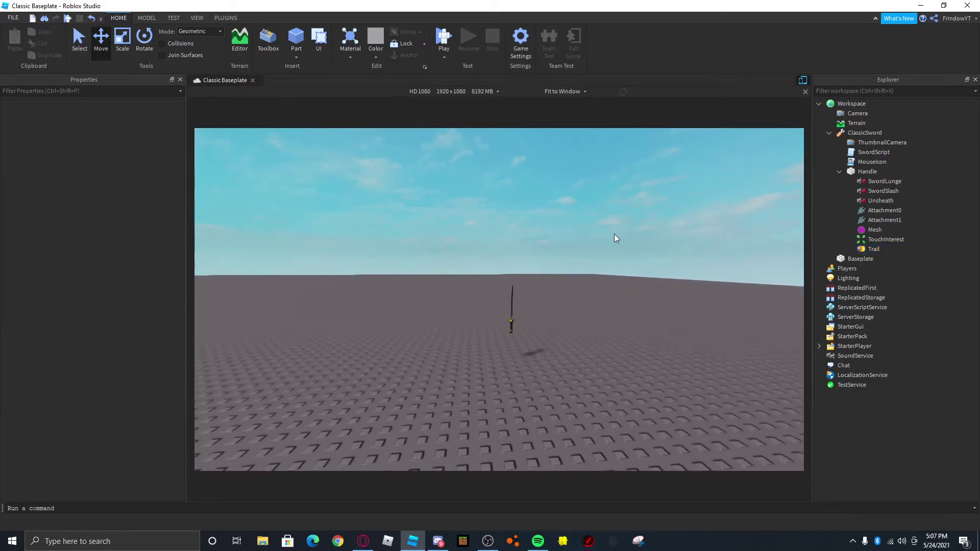
{"action": "scroll", "coordinate": [614, 234], "scroll_direction": "up", "scroll_amount": 4}
{"action": "right_click_drag", "start_coordinate": [614, 234], "coordinate": [586, 243]}
{"action": "scroll", "coordinate": [615, 235], "scroll_direction": "down", "scroll_amount": 3}
{"action": "scroll", "coordinate": [588, 243], "scroll_direction": "up", "scroll_amount": 3}
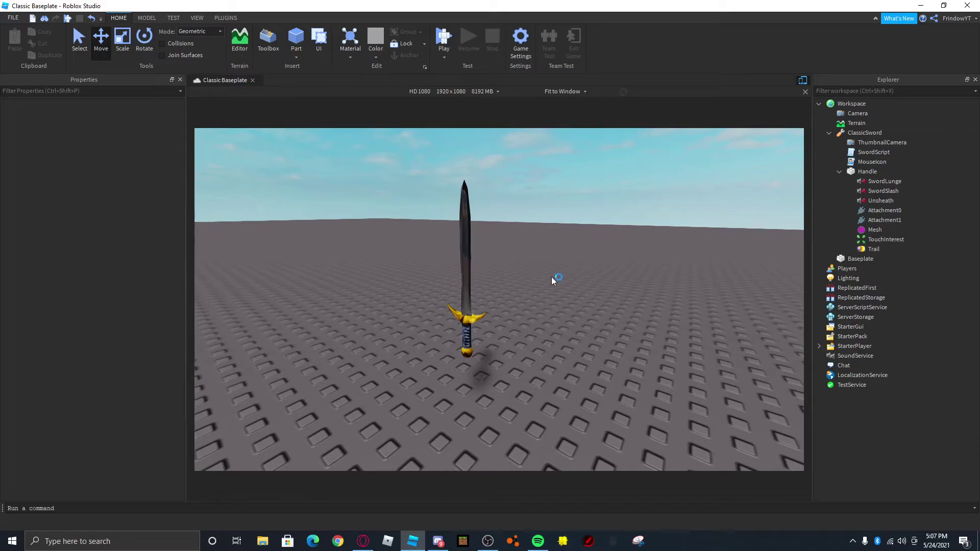
Collapse the ClassicSword tool's contents and inspect the sword from different angles and distances.
{"action": "right_click_drag", "start_coordinate": [515, 289], "coordinate": [515, 289]}
{"action": "left_click", "coordinate": [834, 133]}
{"action": "left_click", "coordinate": [828, 133]}
{"action": "left_click", "coordinate": [939, 156]}
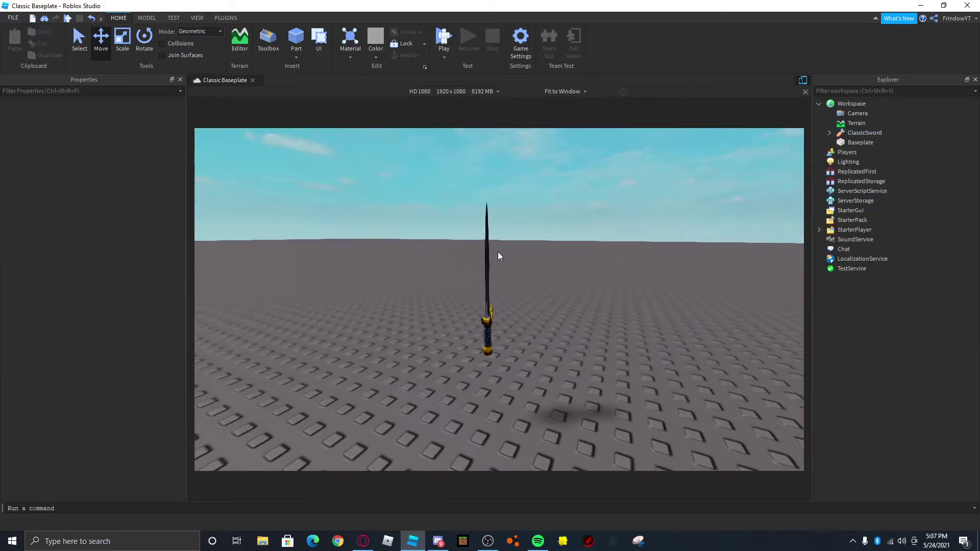
{"action": "scroll", "coordinate": [563, 277], "scroll_direction": "up", "scroll_amount": 5}
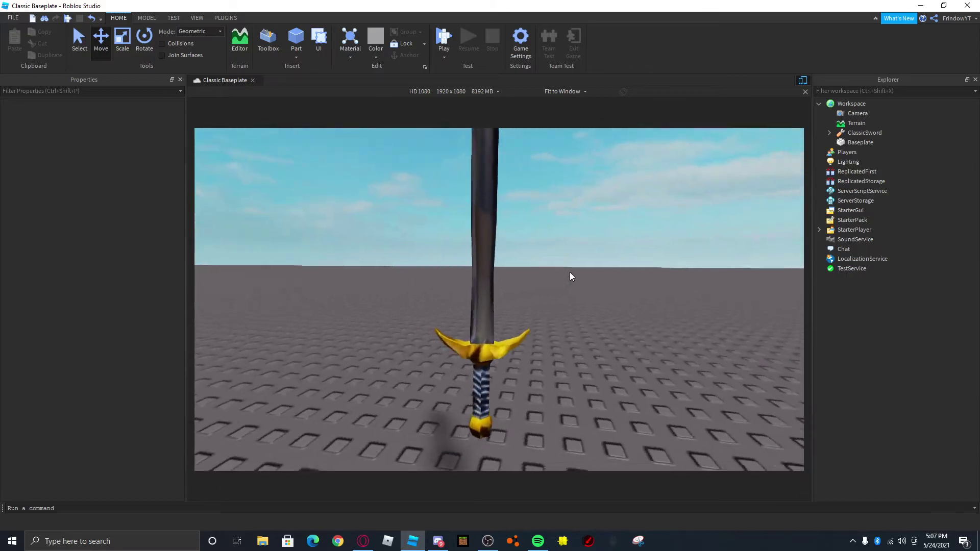
{"action": "scroll", "coordinate": [570, 276], "scroll_direction": "down", "scroll_amount": 4}
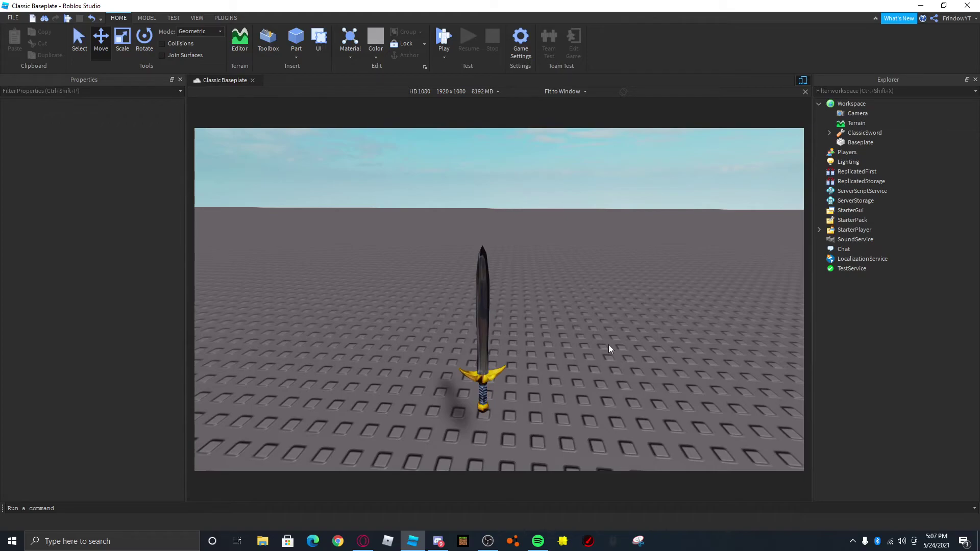
{"action": "right_click_drag", "start_coordinate": [609, 345], "coordinate": [602, 338]}
Switch to the browser and open YouTube Studio for the channel in a new tab.
{"action": "left_click", "coordinate": [363, 540]}
{"action": "key", "text": "ctrl+t"}
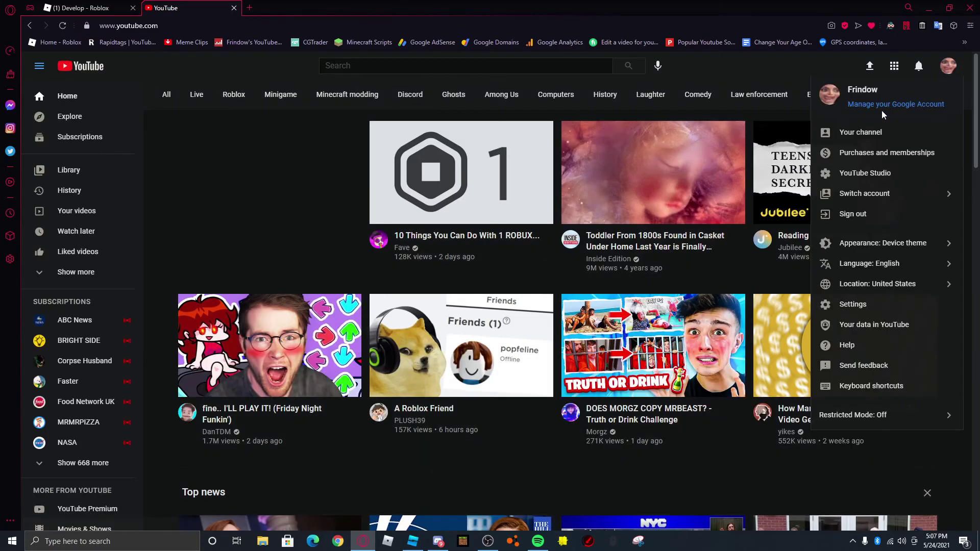
{"action": "left_click", "coordinate": [865, 173]}
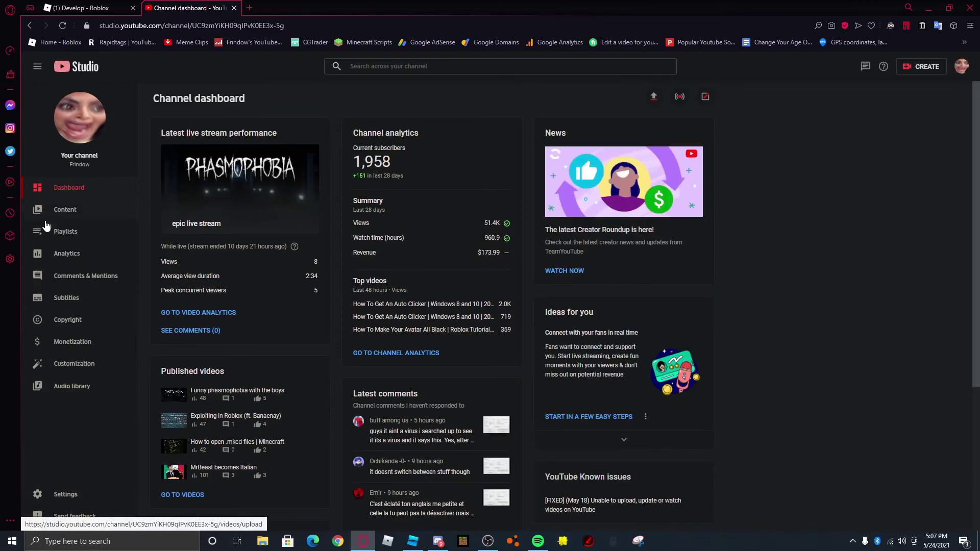
Review the channel's Audience analytics down to watch time from subscribers, then close the page and switch back to Roblox Studio.
{"action": "left_click", "coordinate": [67, 253]}
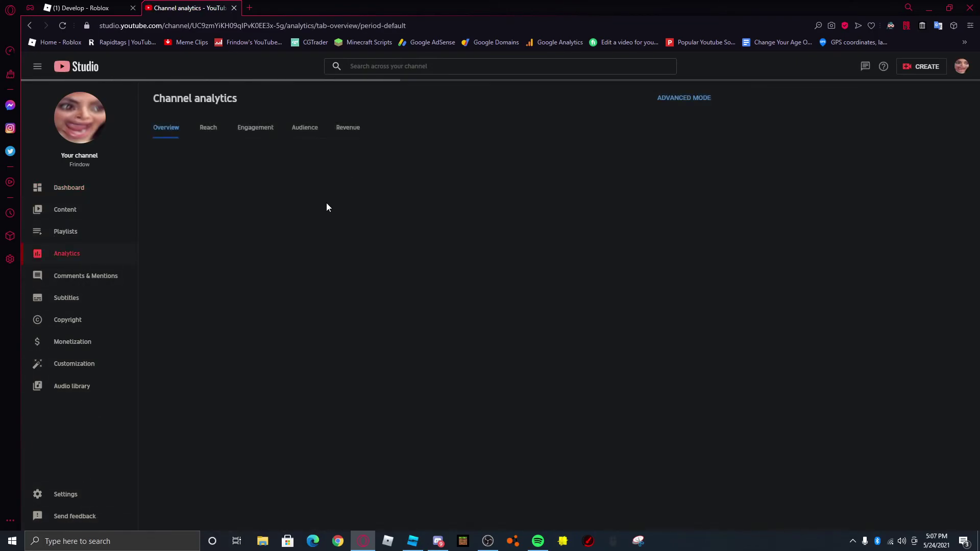
{"action": "left_click", "coordinate": [298, 128]}
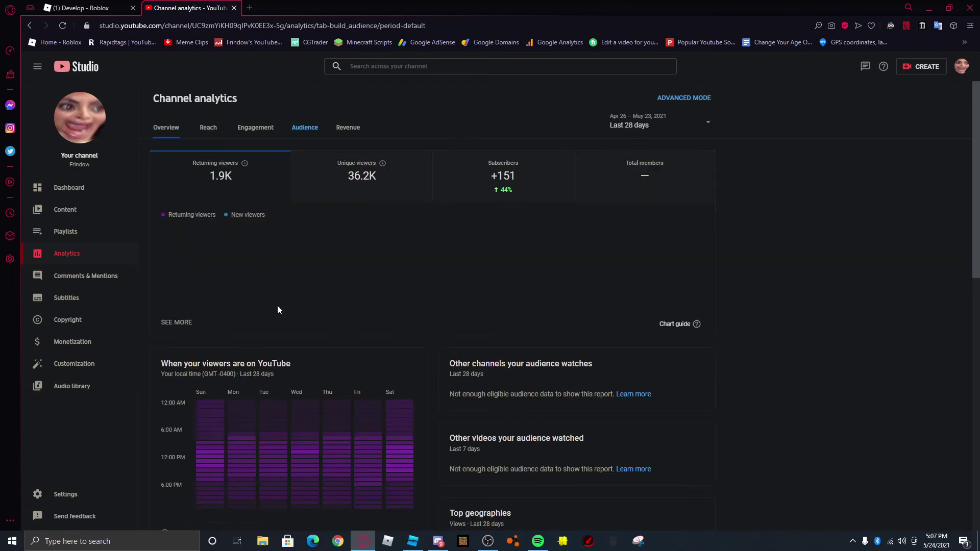
{"action": "scroll", "coordinate": [277, 310], "scroll_direction": "down", "scroll_amount": 10}
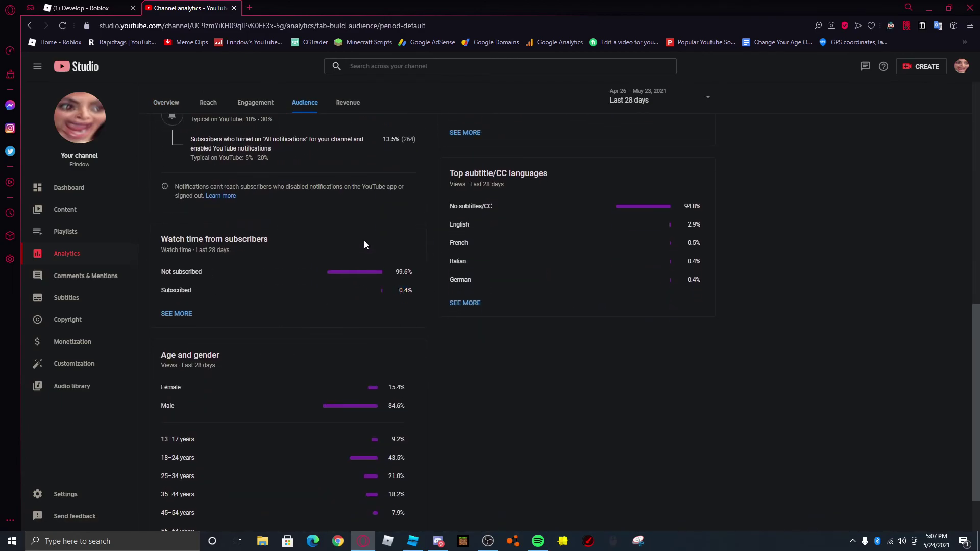
{"action": "key", "text": "ctrl+w"}
{"action": "left_click", "coordinate": [412, 541]}
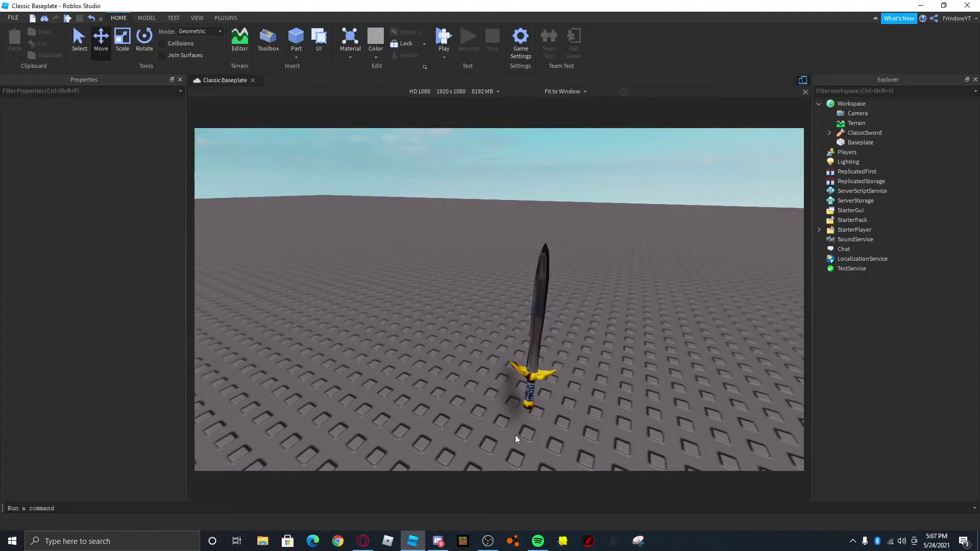